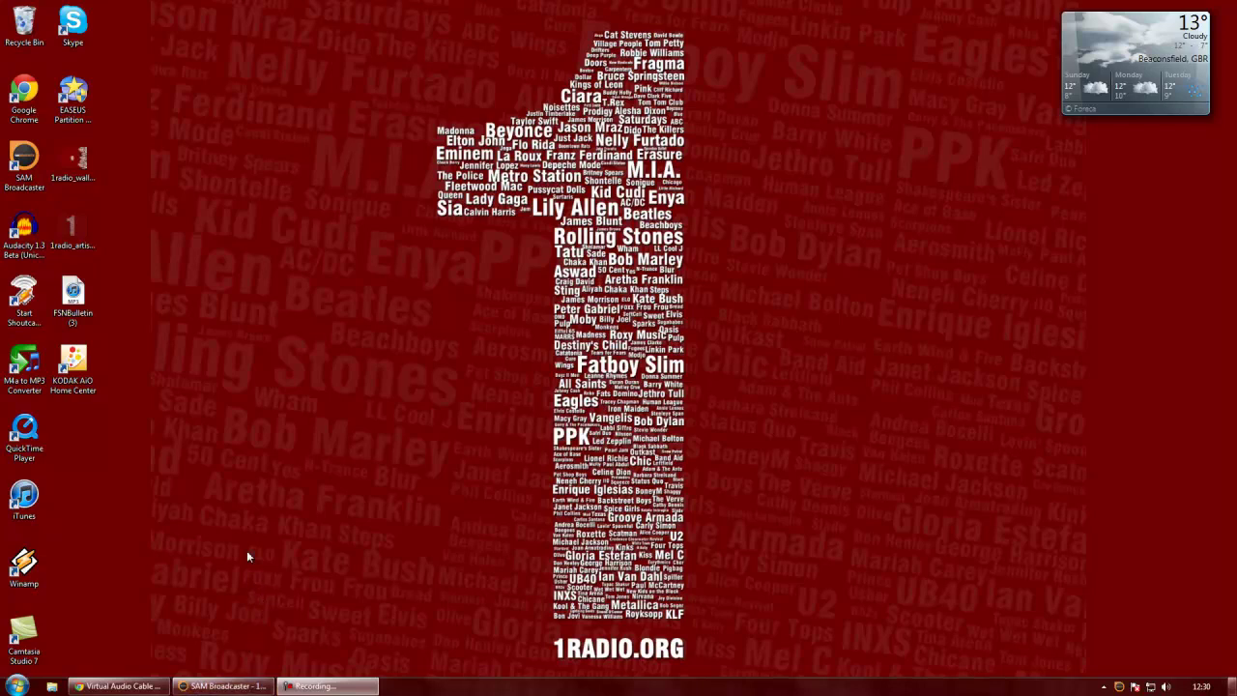
Look over the Virtual Audio Cable page at software.muzychenko.net/eng/vac.htm, then close Chrome.
{"action": "left_click", "coordinate": [241, 687]}
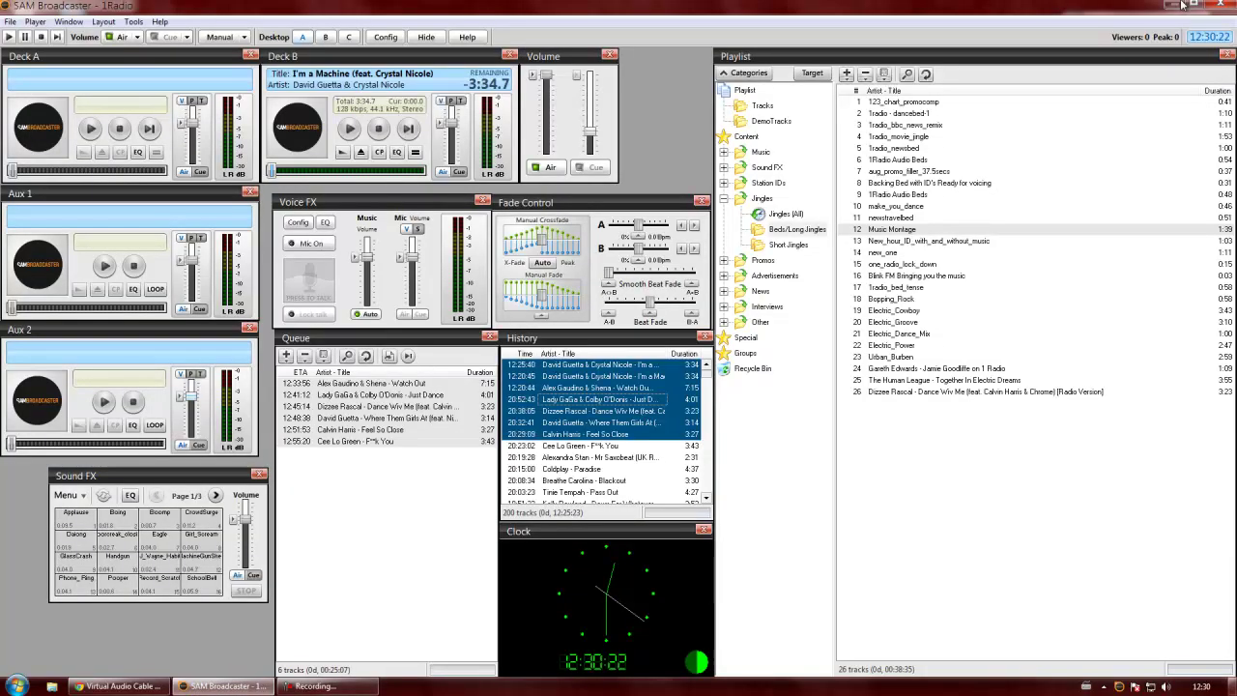
{"action": "left_click", "coordinate": [1233, 688]}
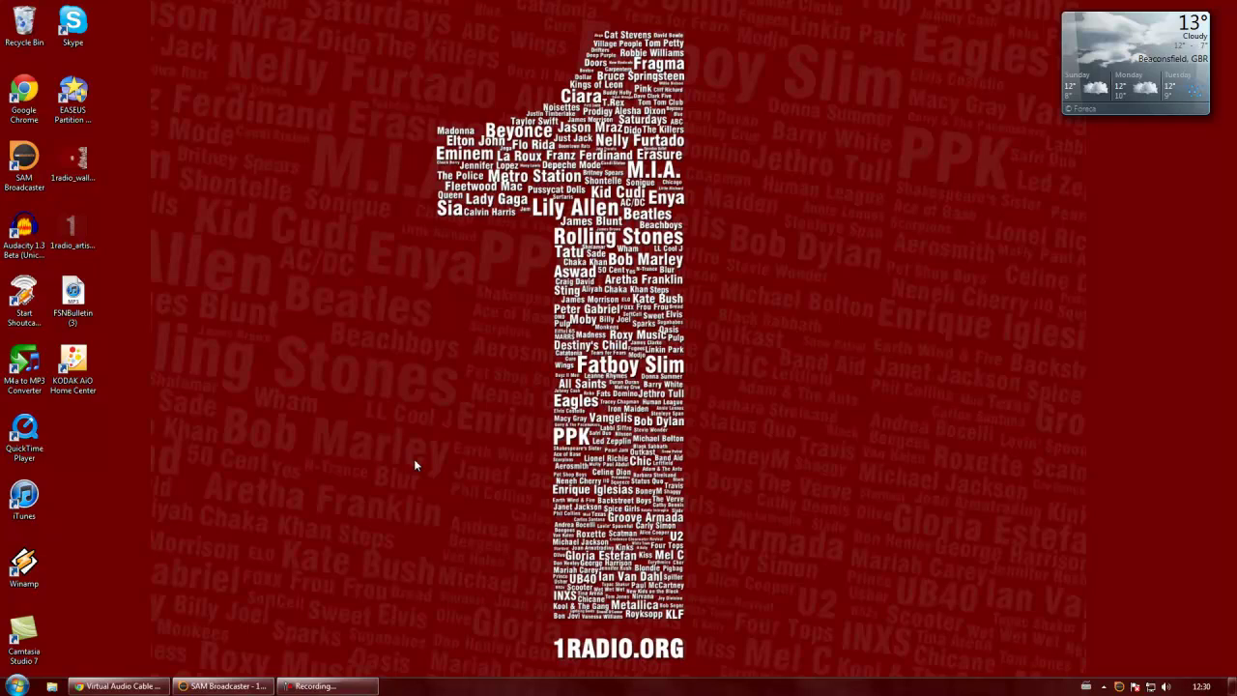
{"action": "left_click", "coordinate": [95, 688]}
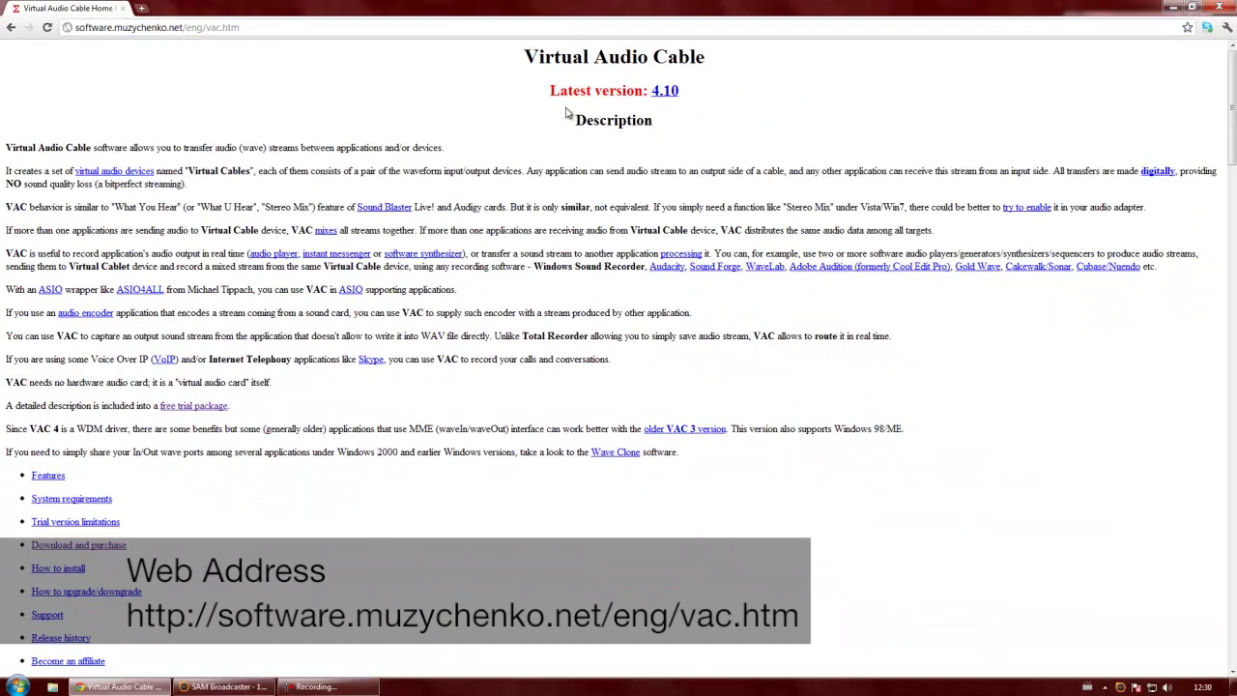
{"action": "scroll", "coordinate": [506, 277], "scroll_direction": "down", "scroll_amount": 6}
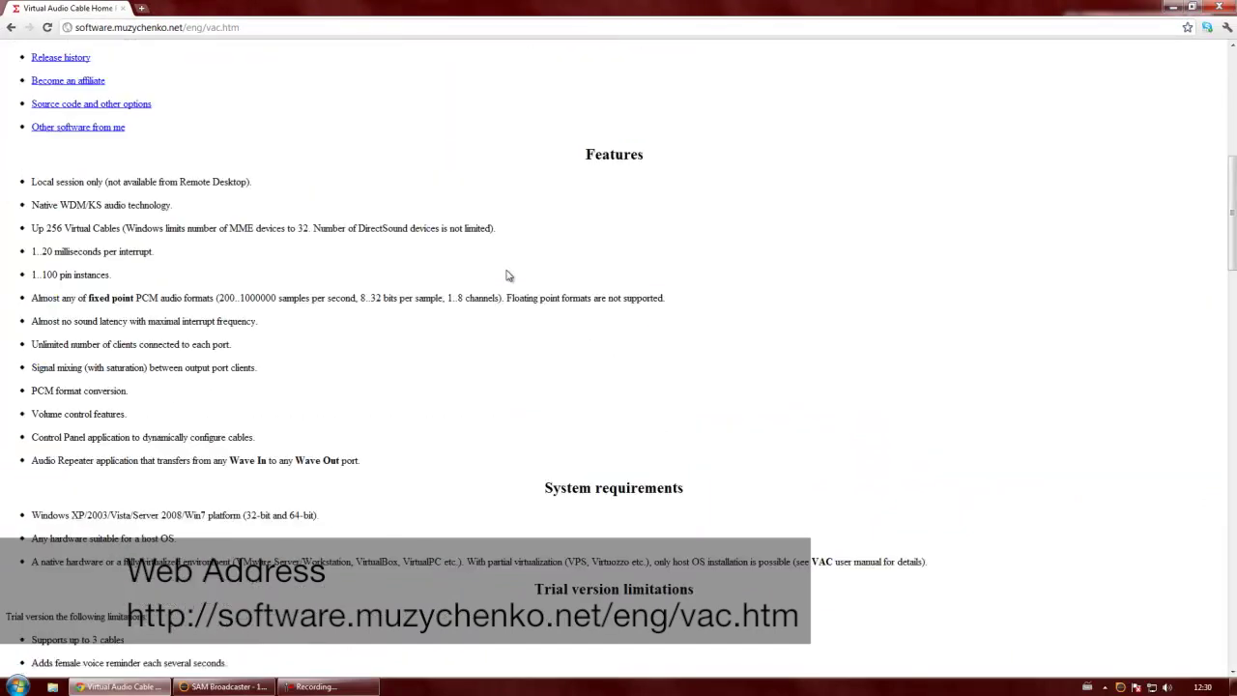
{"action": "scroll", "coordinate": [506, 276], "scroll_direction": "up", "scroll_amount": 3}
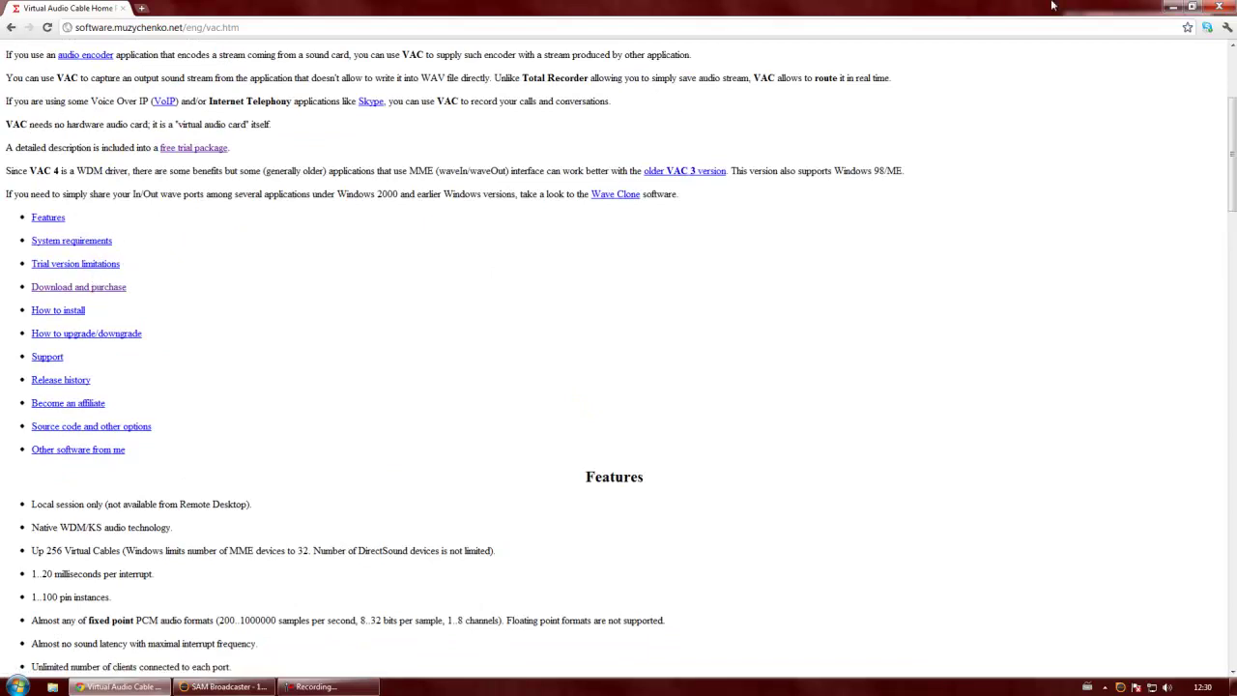
{"action": "left_click", "coordinate": [1221, 7]}
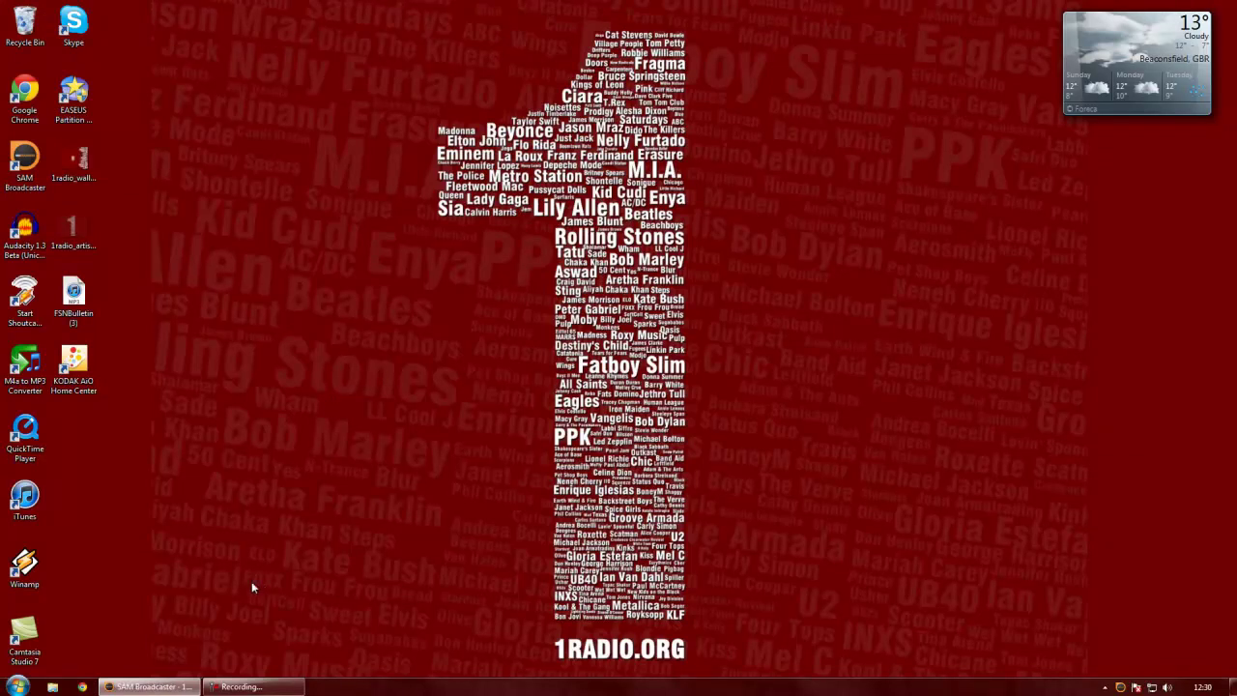
Open the Virtual Audio Cable Control Panel from the Start menu and inspect cables 1 and 2.
{"action": "left_click", "coordinate": [17, 686]}
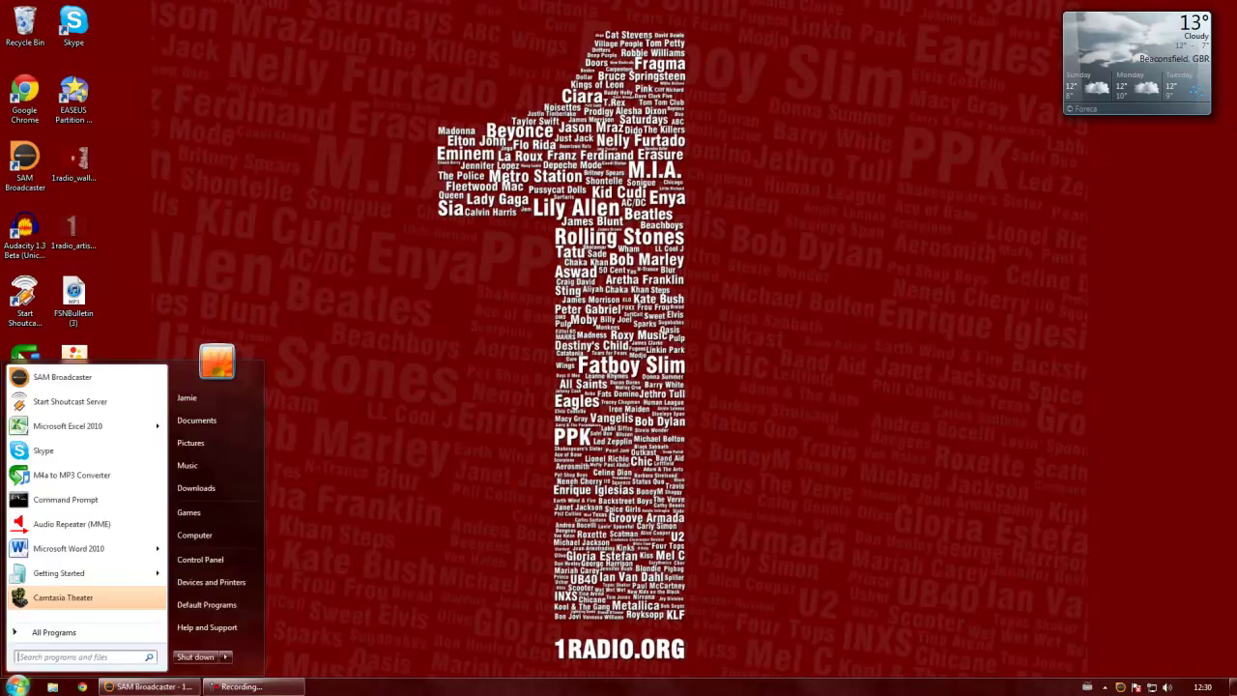
{"action": "left_click", "coordinate": [53, 632]}
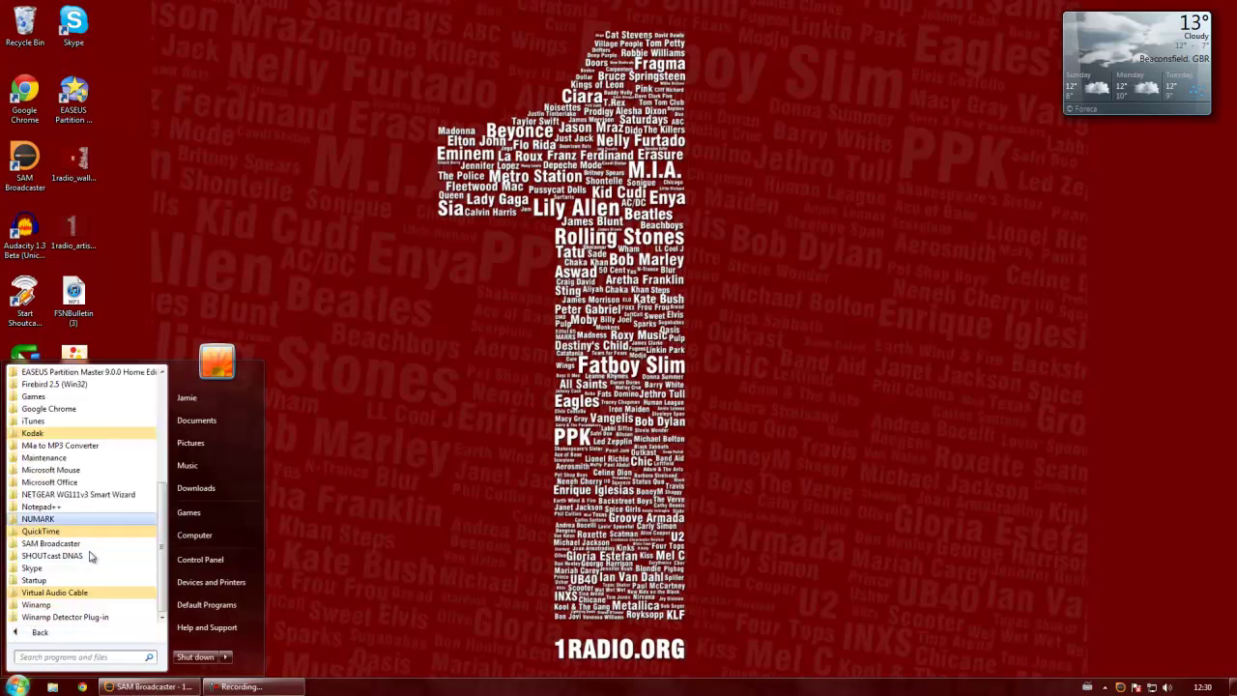
{"action": "left_click", "coordinate": [83, 593]}
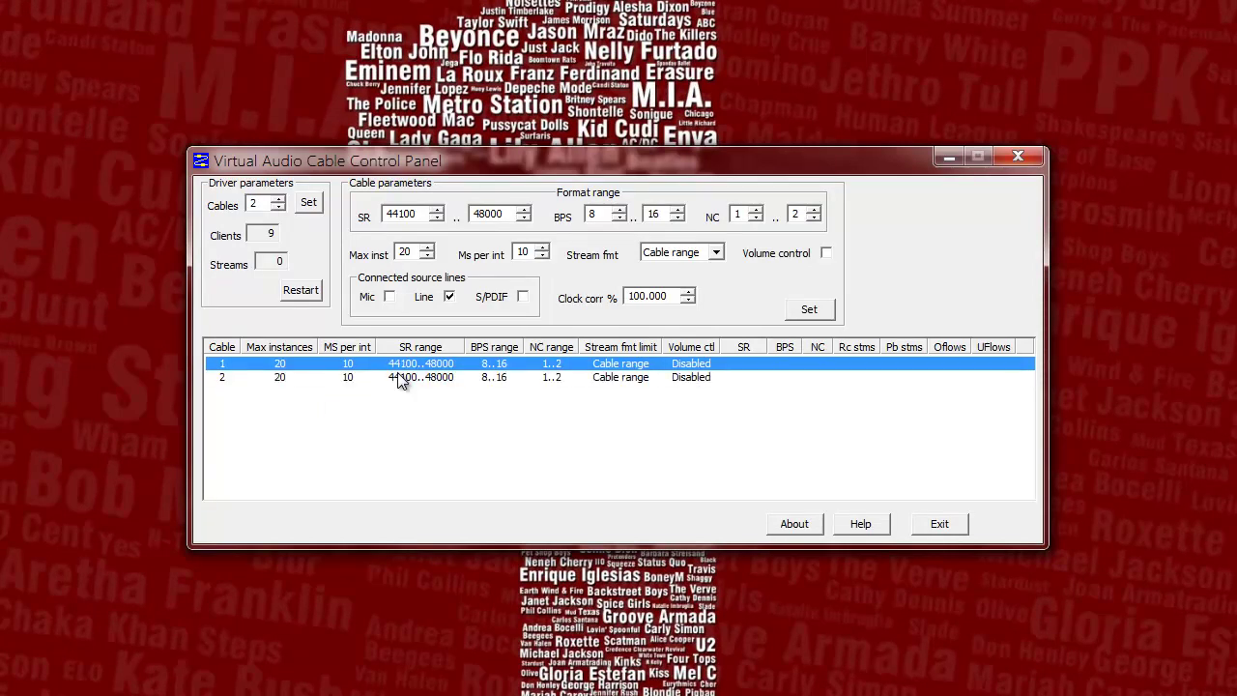
{"action": "left_click", "coordinate": [404, 377]}
{"action": "left_click", "coordinate": [410, 368]}
{"action": "left_click", "coordinate": [425, 377]}
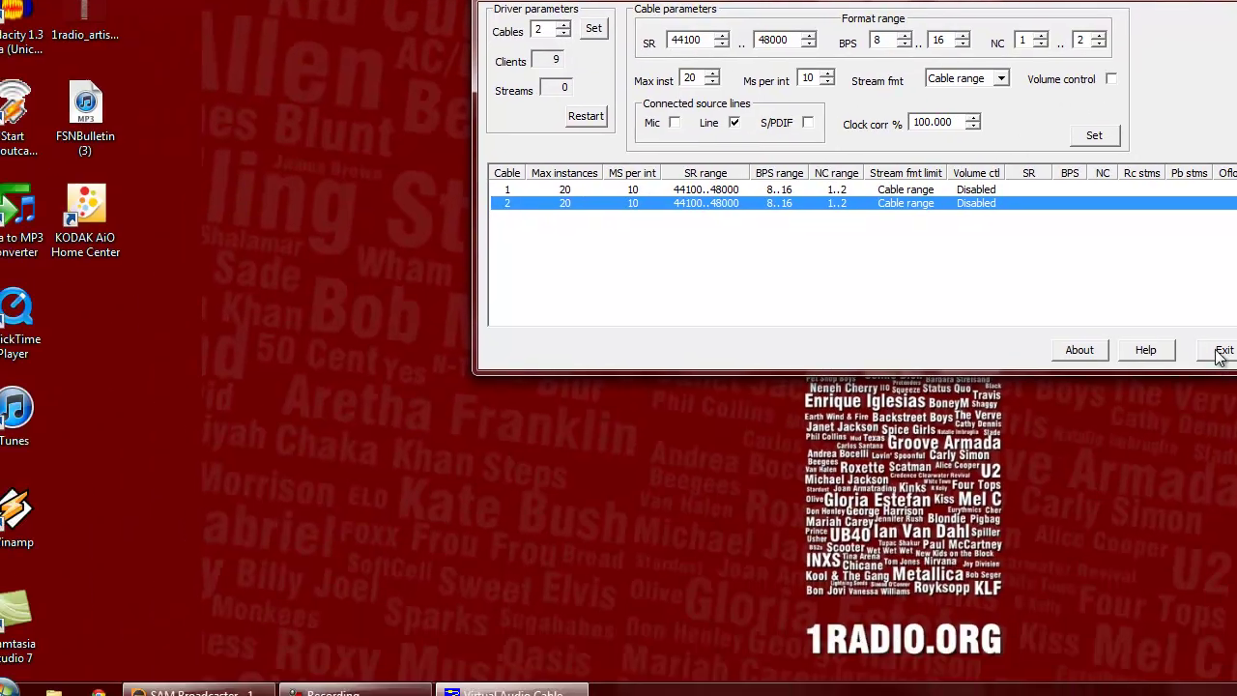
Close the control panel and launch the first Audio Repeater (MME) window.
{"action": "left_click", "coordinate": [940, 523]}
{"action": "left_click", "coordinate": [24, 682]}
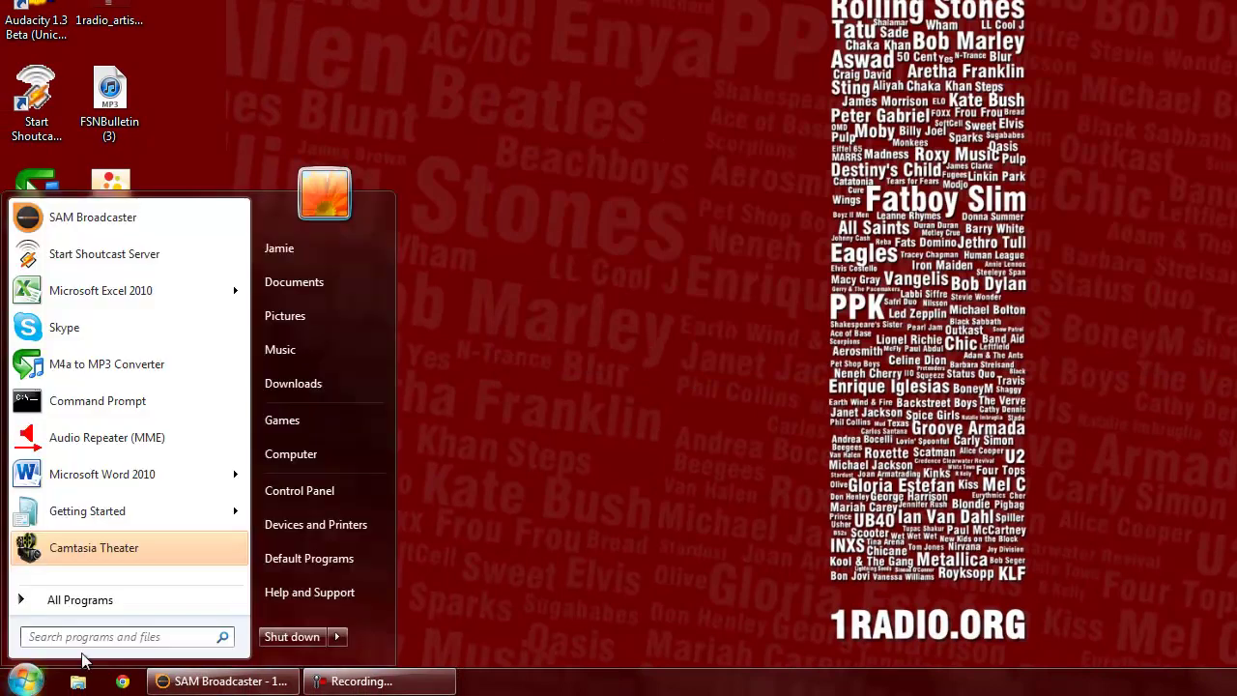
{"action": "left_click", "coordinate": [134, 601]}
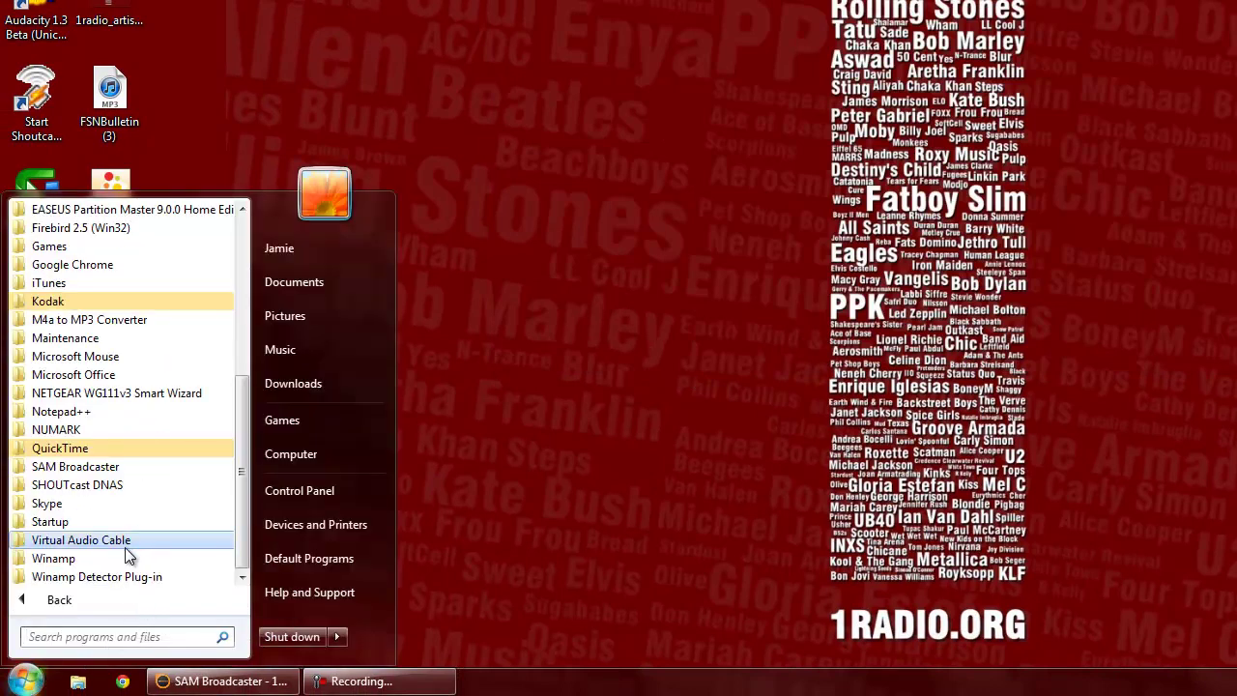
{"action": "left_click", "coordinate": [125, 541]}
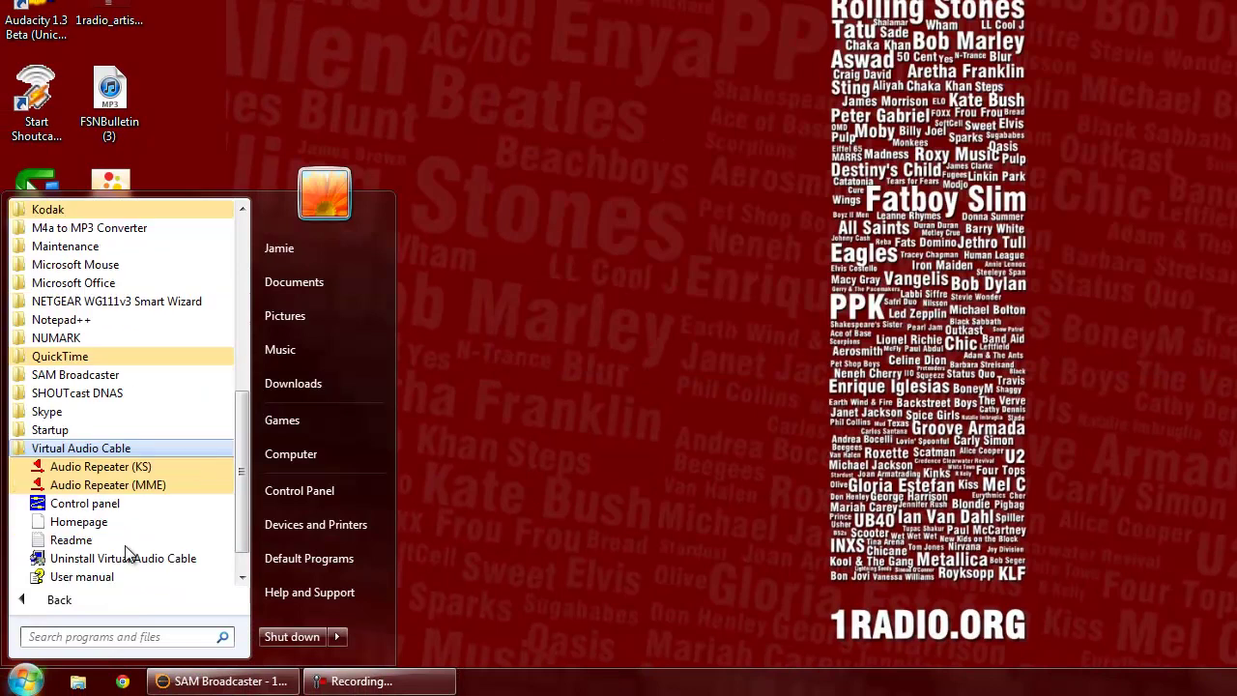
{"action": "left_click", "coordinate": [152, 493]}
Launch a second and a third Audio Repeater (MME) window from the Start menu.
{"action": "key", "text": "super"}
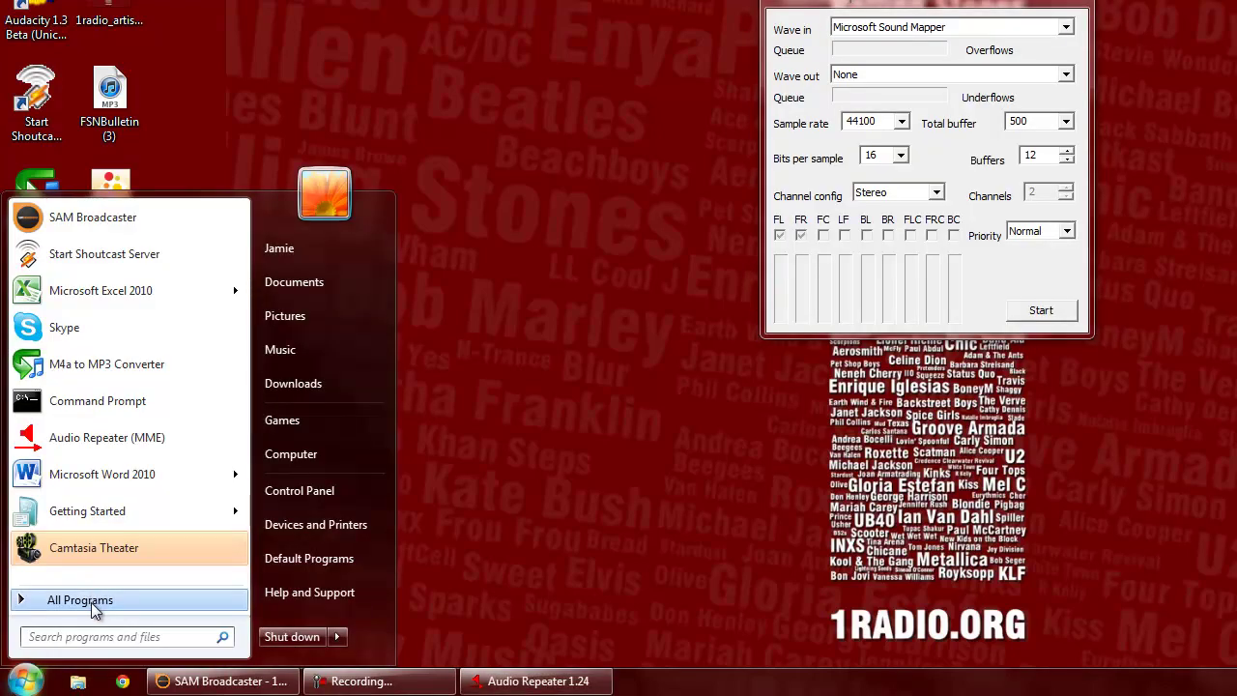
{"action": "left_click", "coordinate": [81, 602]}
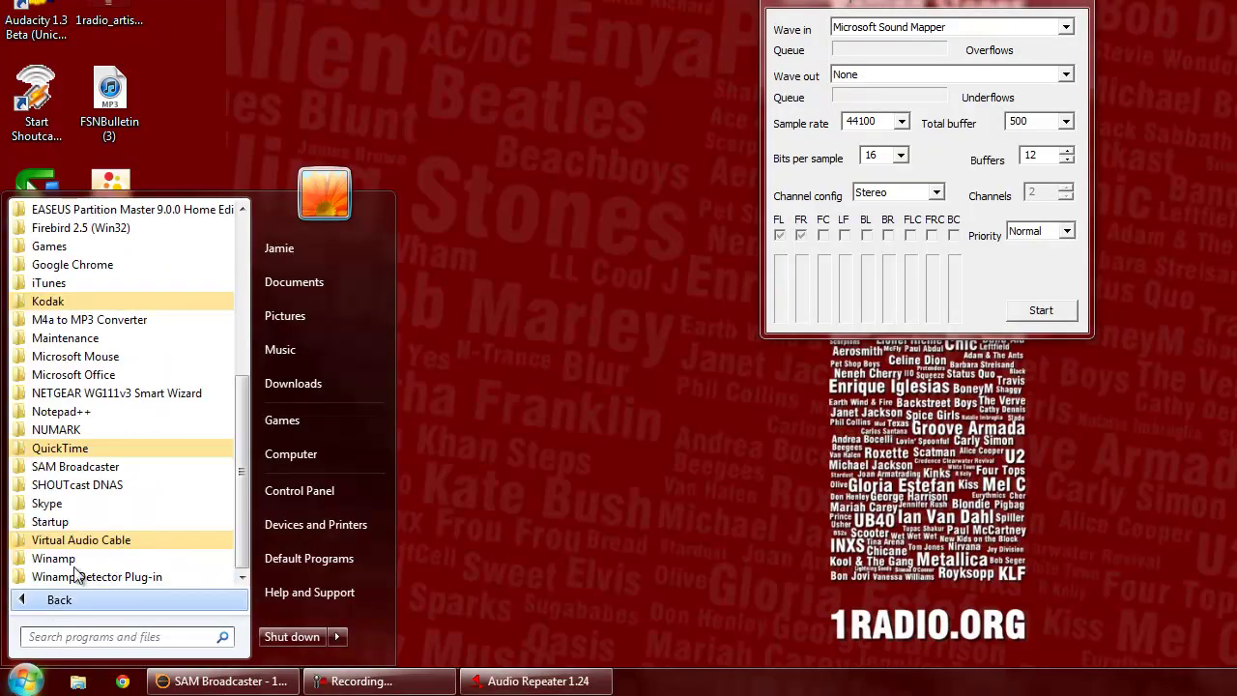
{"action": "left_click", "coordinate": [47, 601]}
{"action": "left_click", "coordinate": [129, 455]}
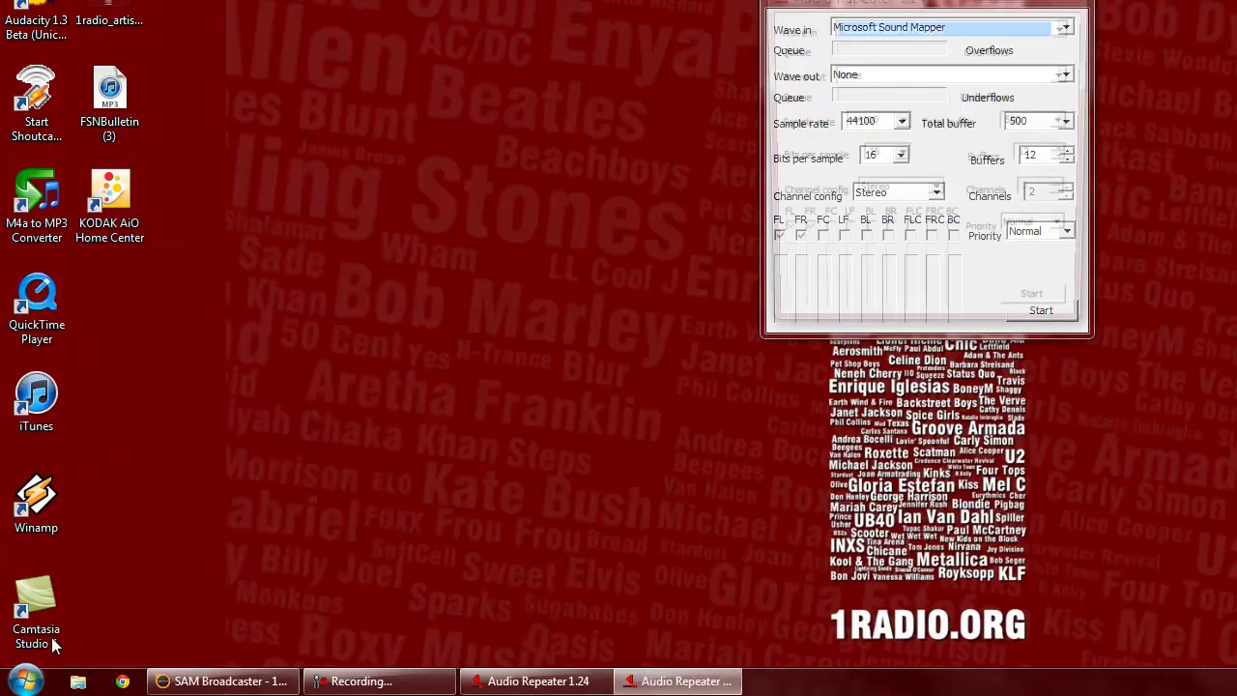
{"action": "key", "text": "super"}
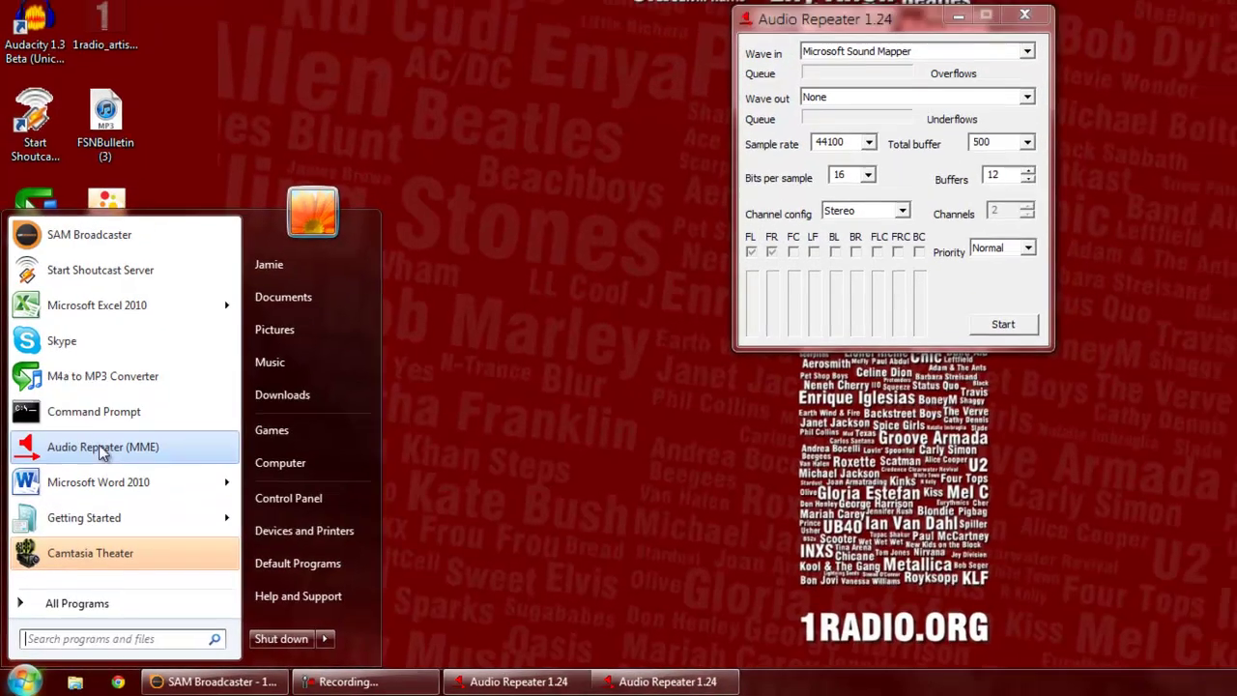
{"action": "left_click", "coordinate": [102, 448]}
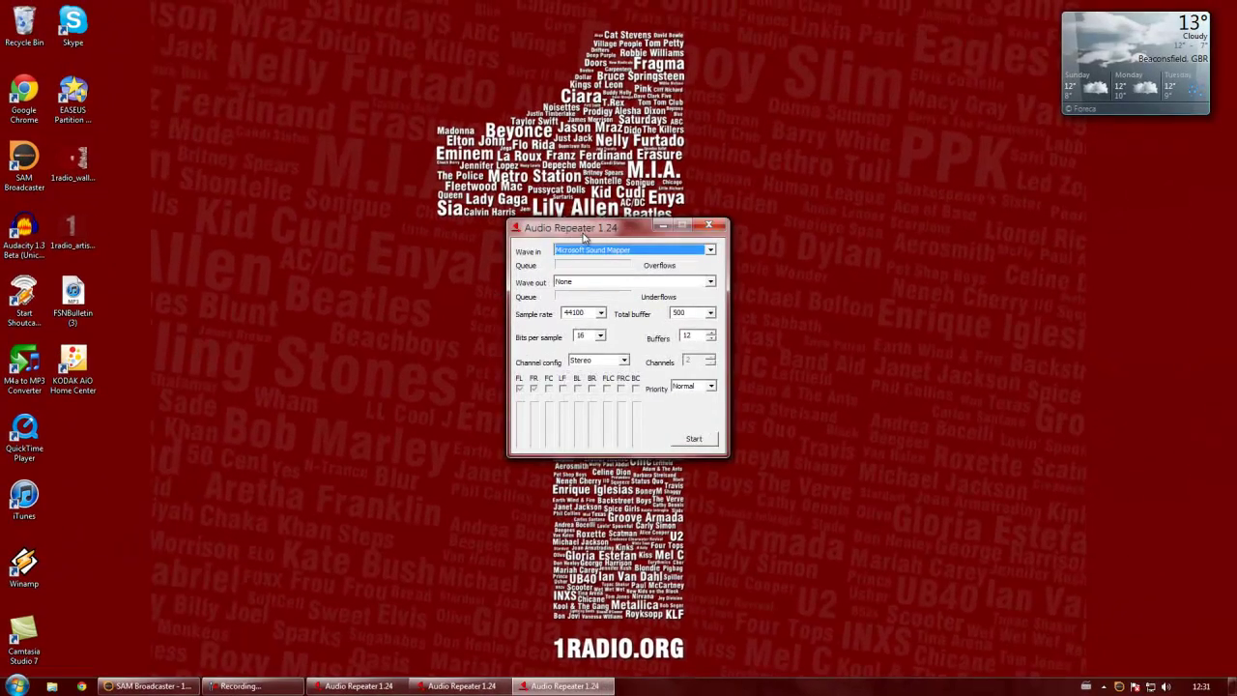
Arrange the three repeater windows and route the top-left one from Line 1 to Line 2.
{"action": "left_click_drag", "start_coordinate": [584, 238], "coordinate": [222, 88]}
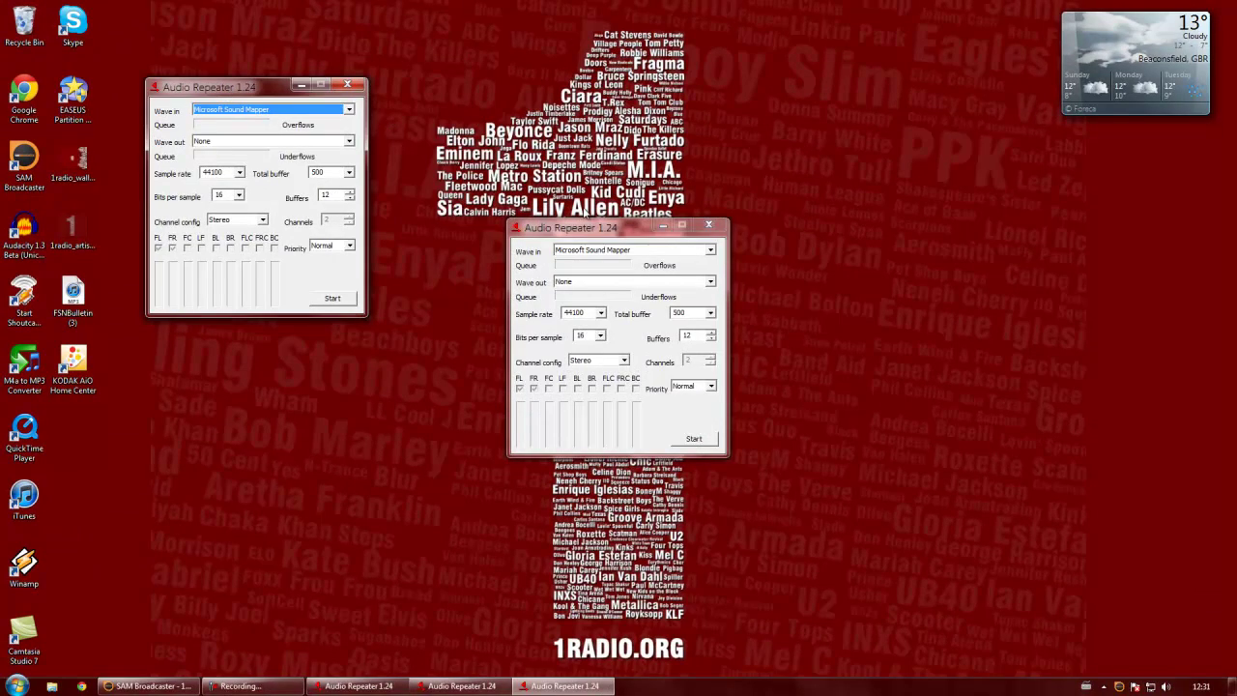
{"action": "left_click_drag", "start_coordinate": [580, 237], "coordinate": [229, 331]}
{"action": "left_click_drag", "start_coordinate": [540, 228], "coordinate": [409, 83]}
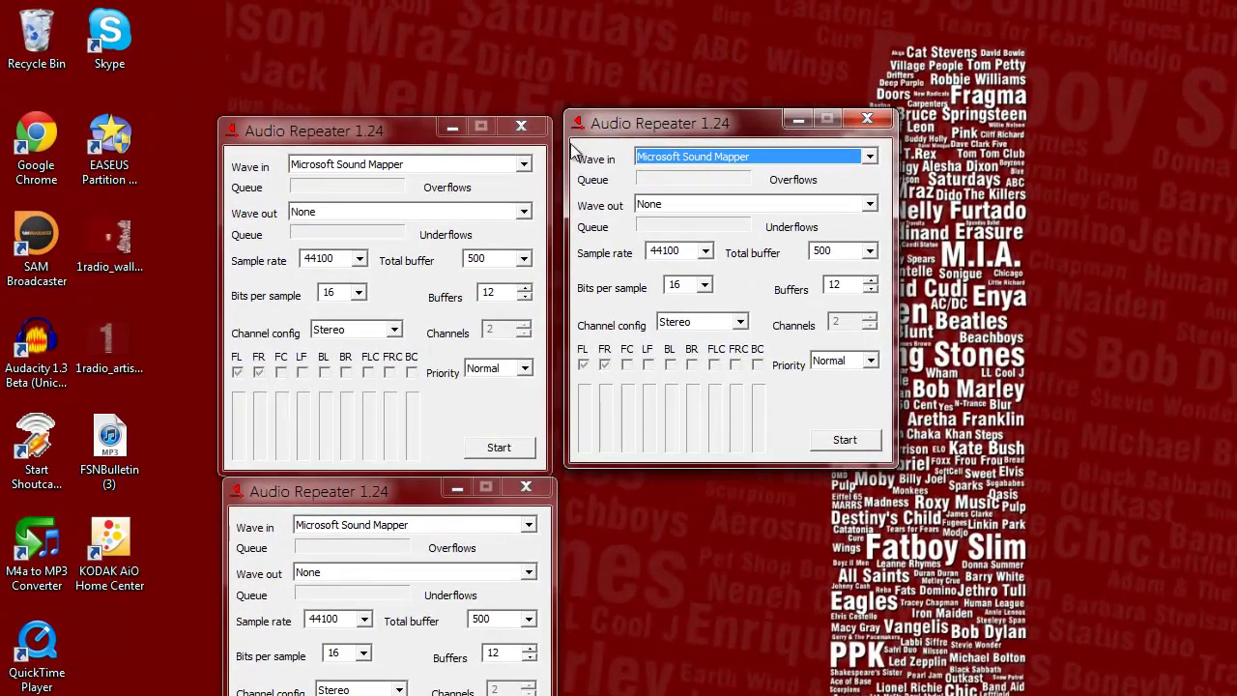
{"action": "left_click", "coordinate": [485, 157]}
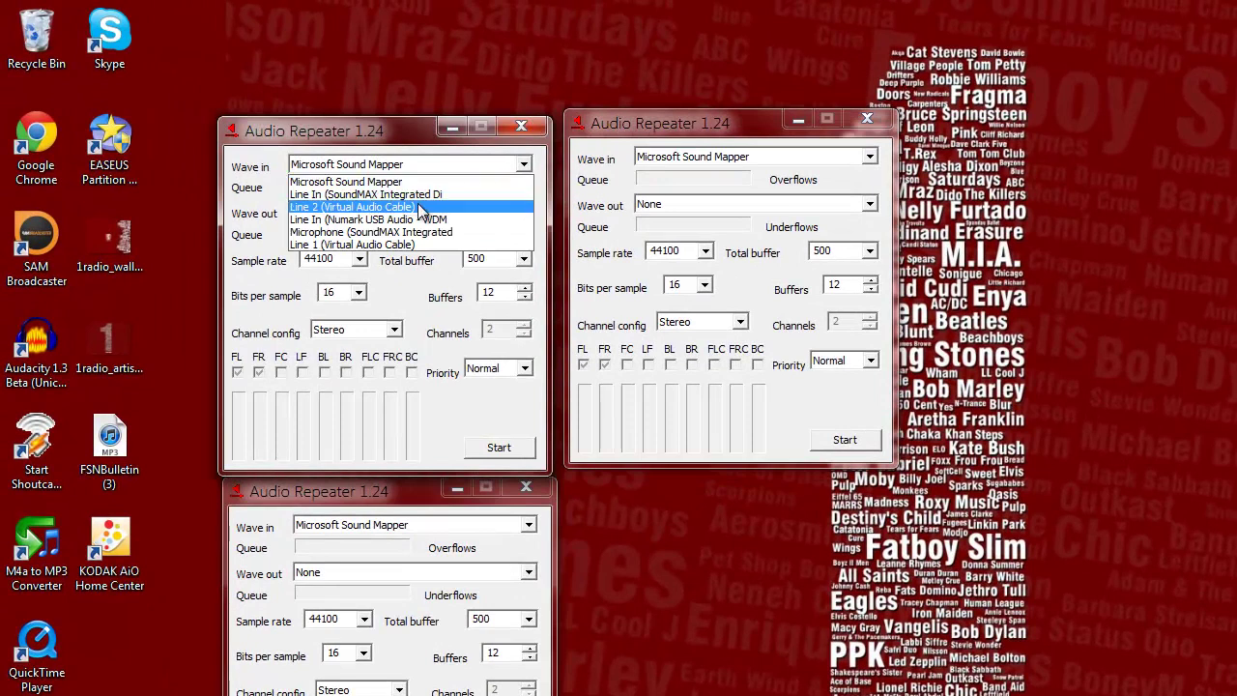
{"action": "left_click", "coordinate": [398, 243]}
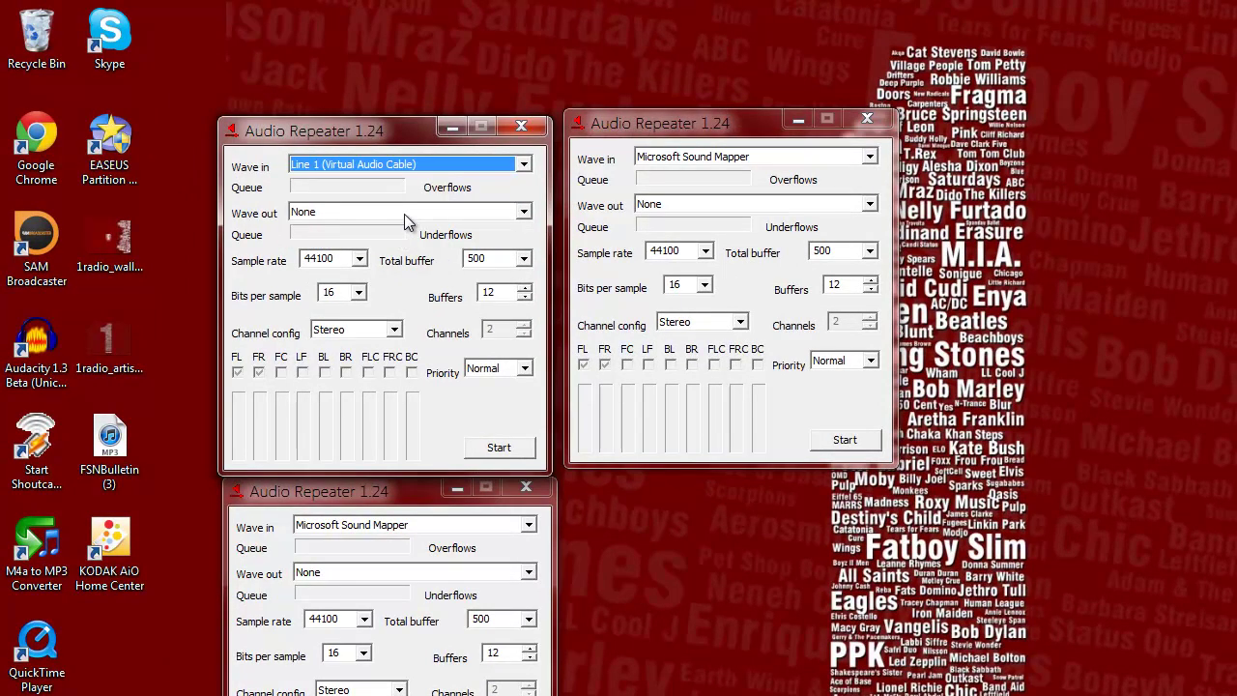
{"action": "left_click", "coordinate": [406, 212]}
{"action": "left_click", "coordinate": [393, 280]}
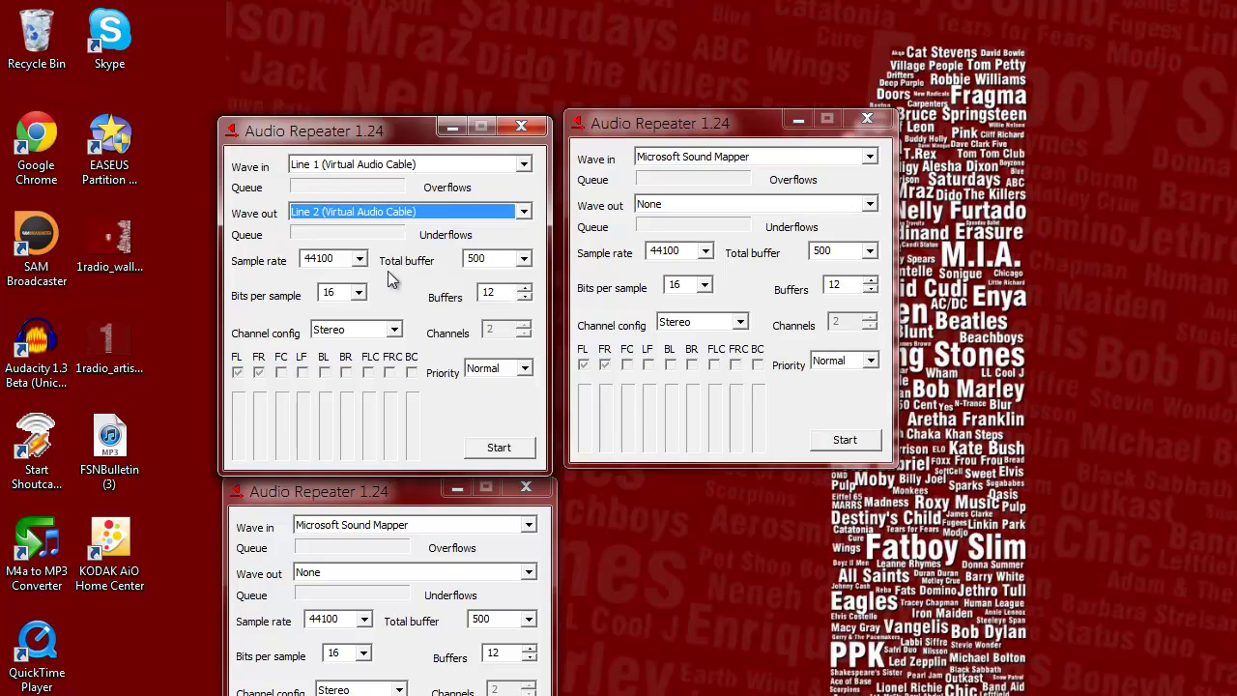
Route the lower repeater from the SoundMAX line-in to Line 2.
{"action": "left_click", "coordinate": [407, 526]}
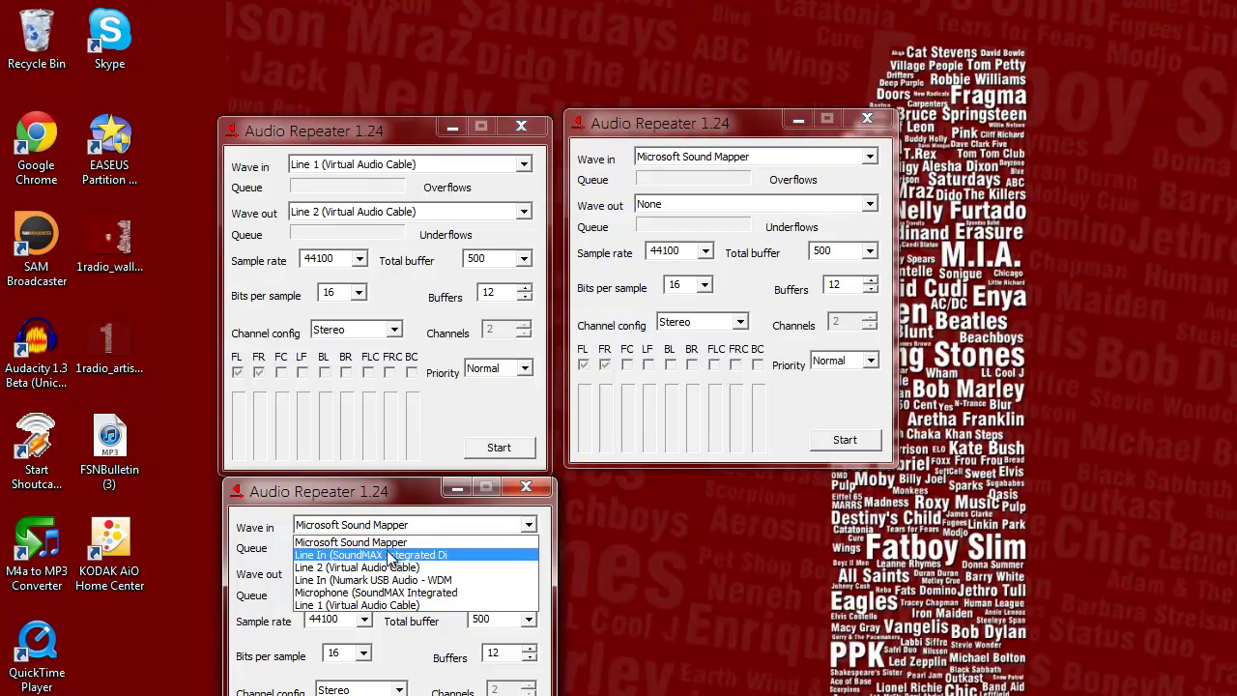
{"action": "left_click", "coordinate": [390, 556]}
{"action": "left_click", "coordinate": [382, 575]}
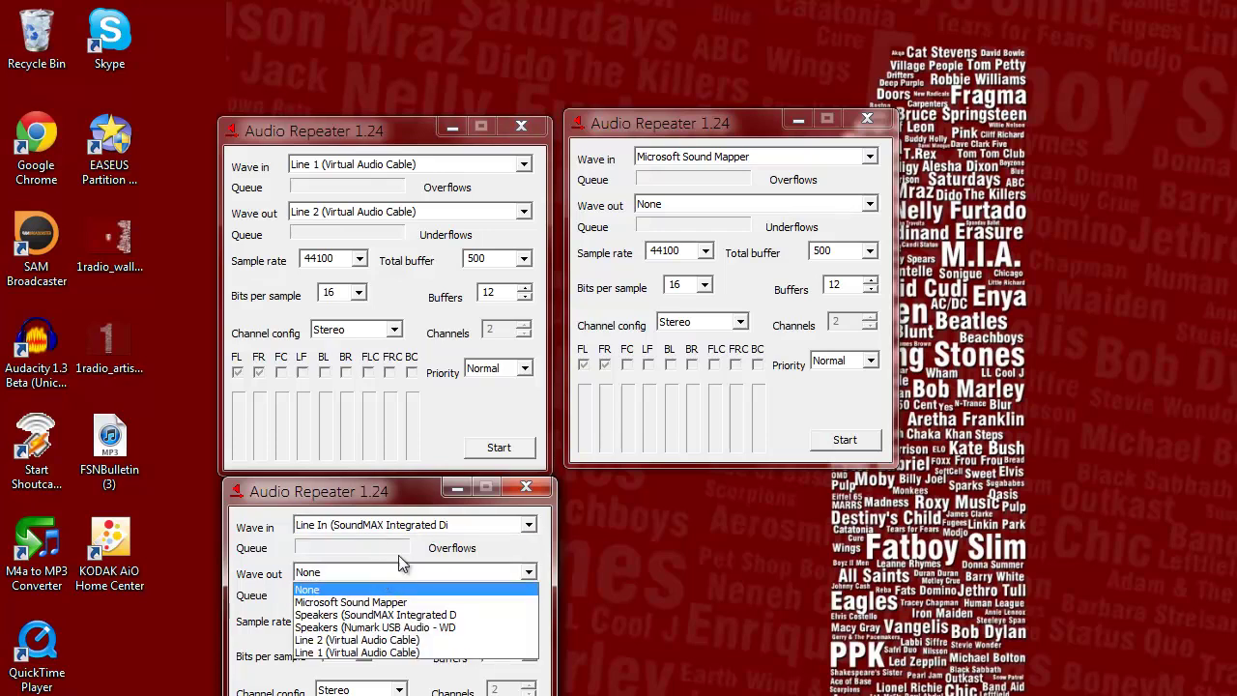
{"action": "left_click", "coordinate": [404, 641]}
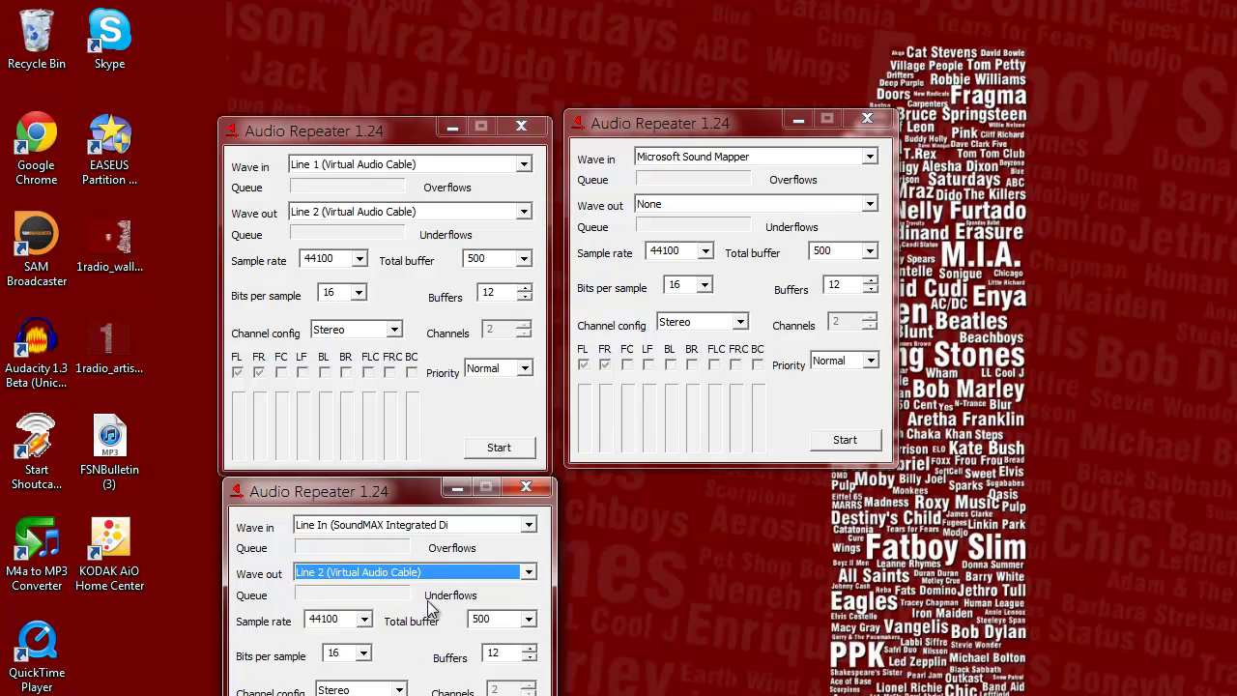
Route the right repeater from Line 1 to the SoundMAX speakers, then start all three repeaters.
{"action": "left_click", "coordinate": [685, 162]}
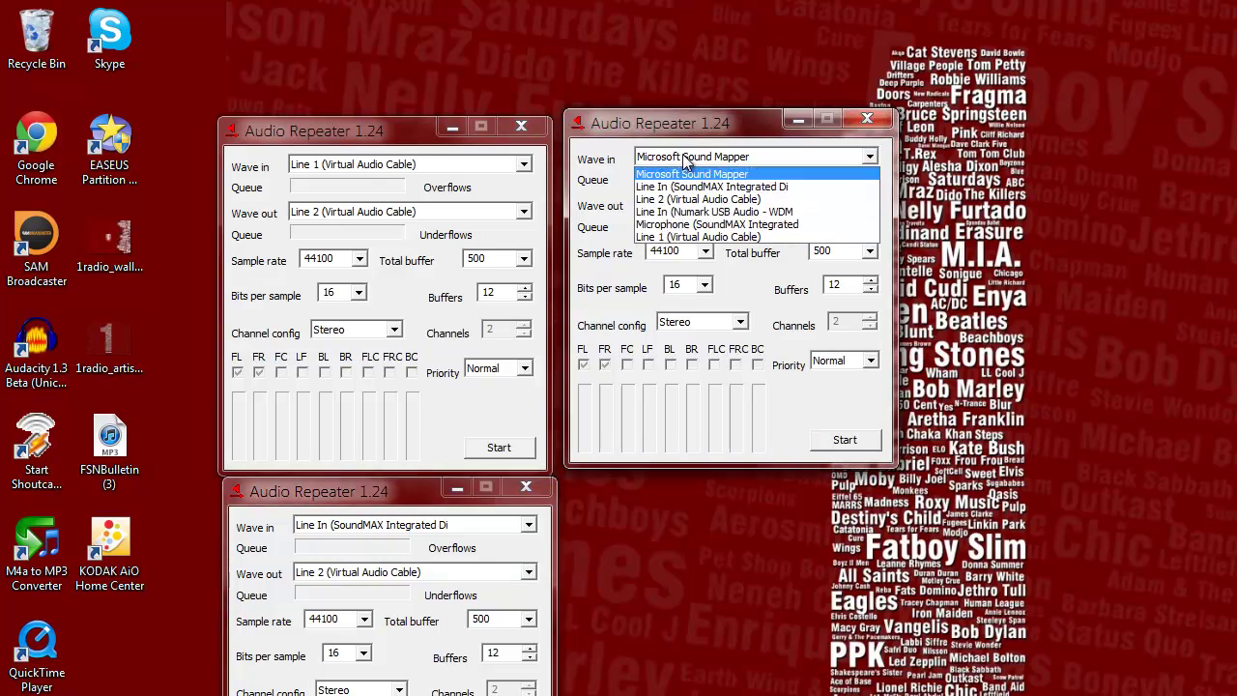
{"action": "left_click", "coordinate": [696, 237]}
{"action": "left_click", "coordinate": [696, 204]}
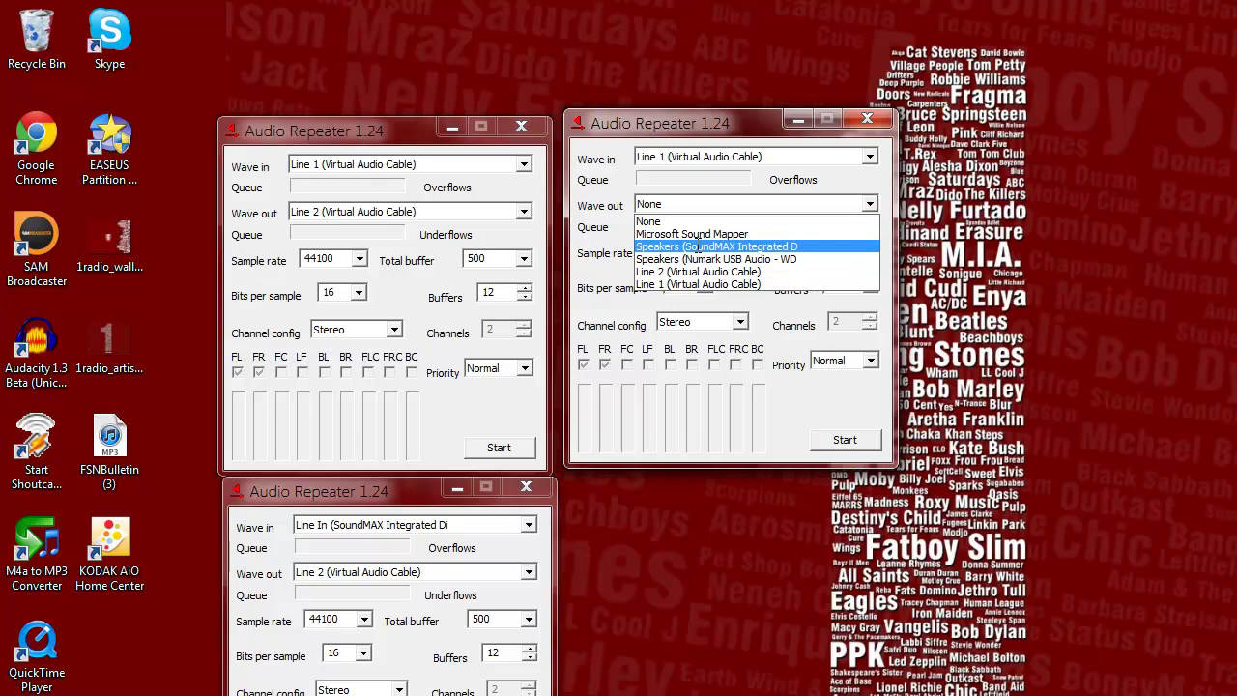
{"action": "left_click", "coordinate": [698, 246]}
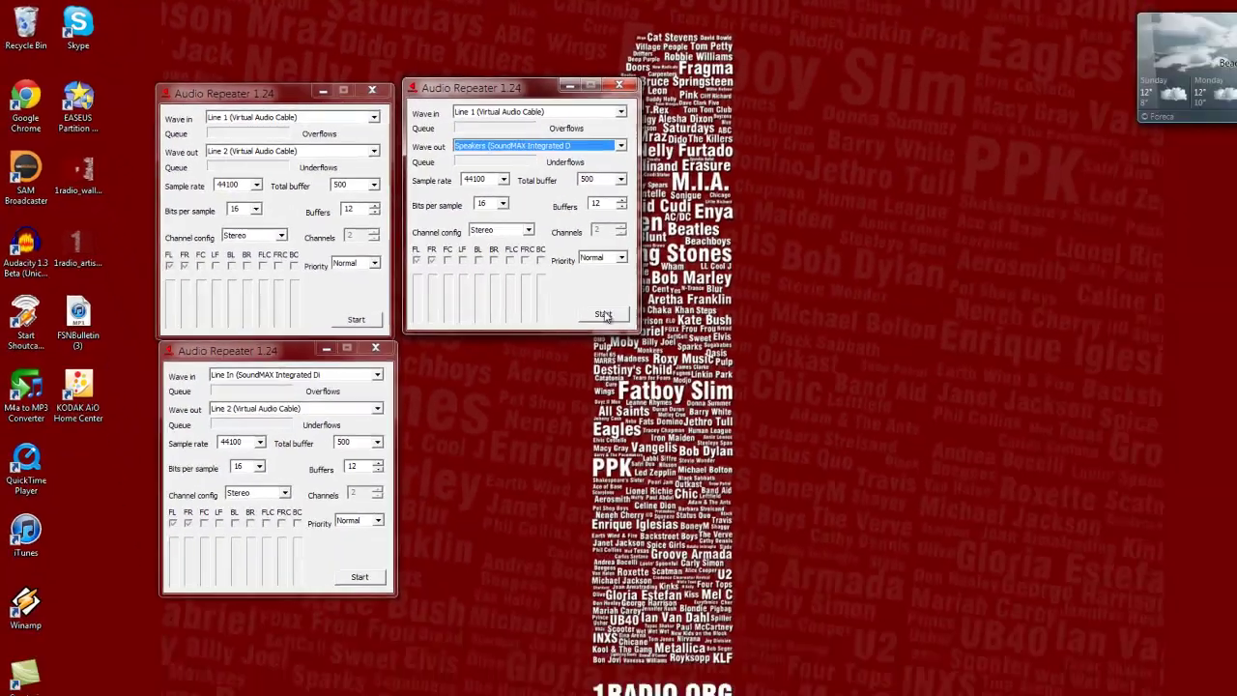
{"action": "left_click", "coordinate": [845, 440]}
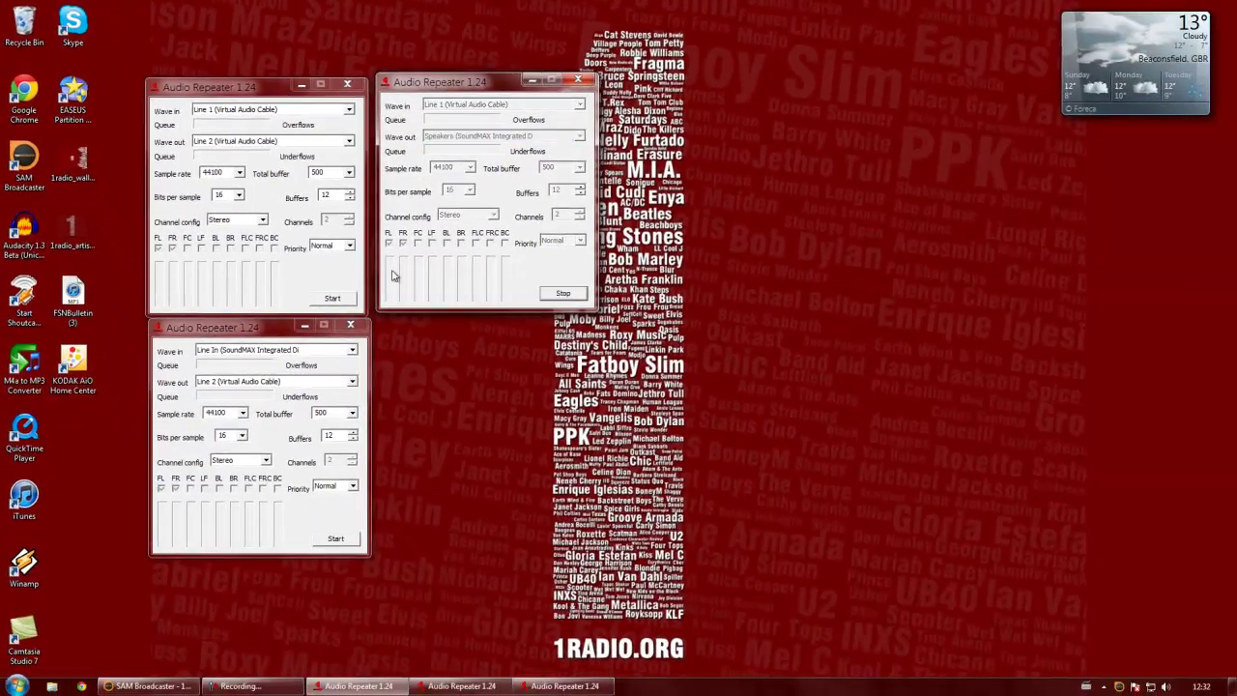
{"action": "left_click", "coordinate": [332, 298]}
{"action": "left_click", "coordinate": [336, 539]}
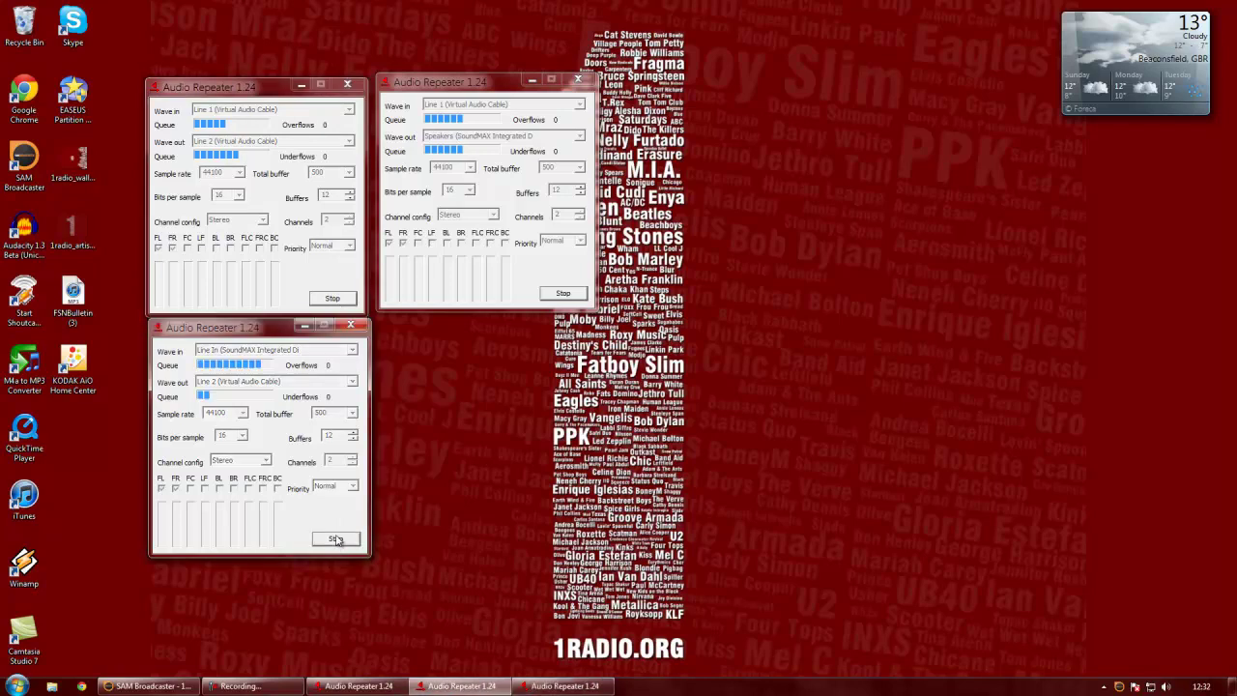
Confirm in Audio Mixer Pipeline that Air Out uses the SoundMAX speakers, then close Configuration.
{"action": "left_click", "coordinate": [153, 686]}
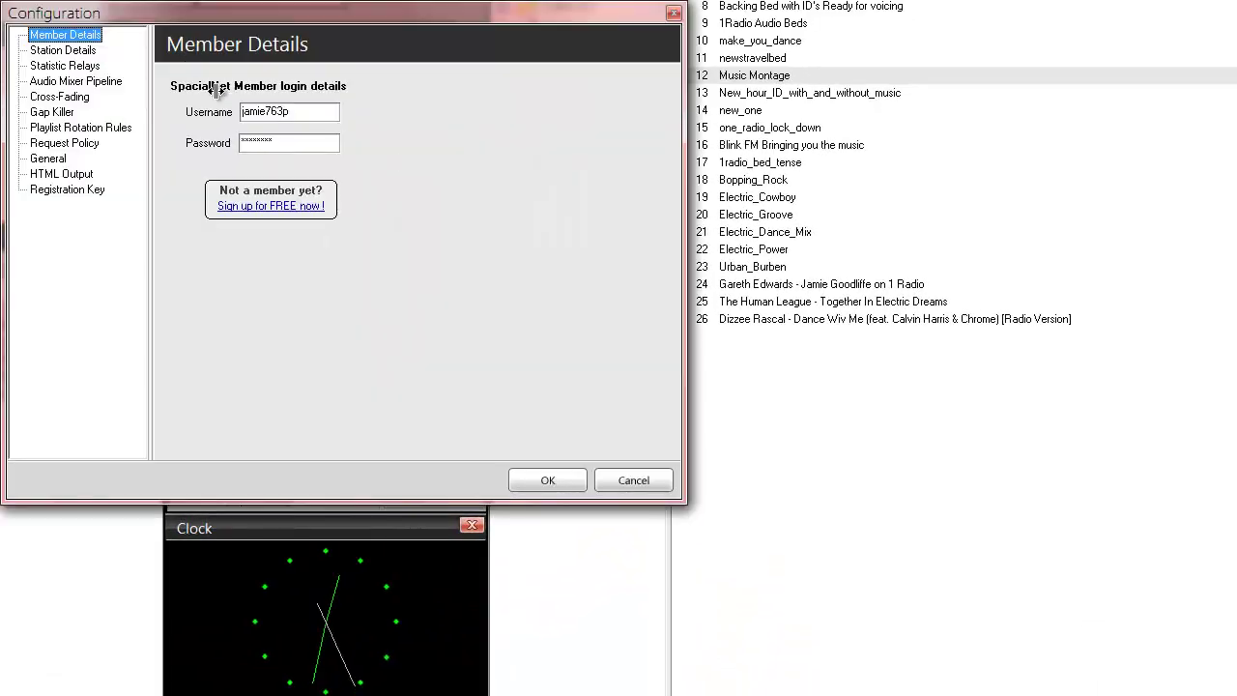
{"action": "left_click", "coordinate": [96, 82]}
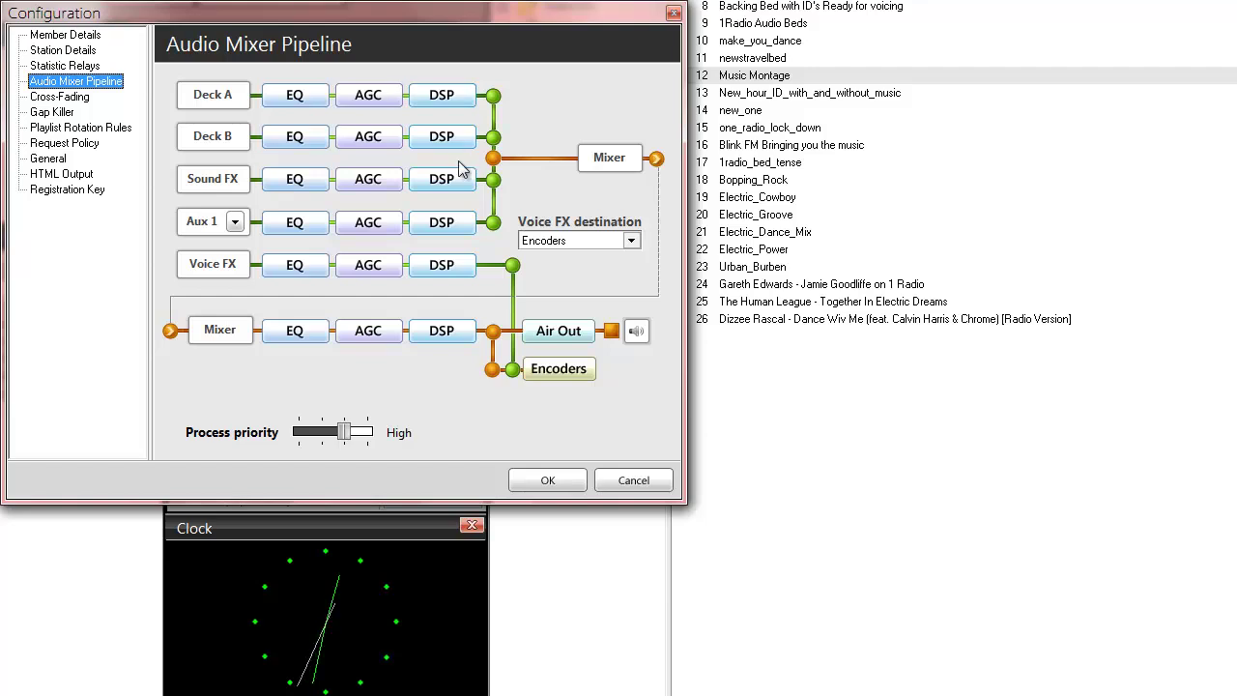
{"action": "left_click", "coordinate": [559, 331]}
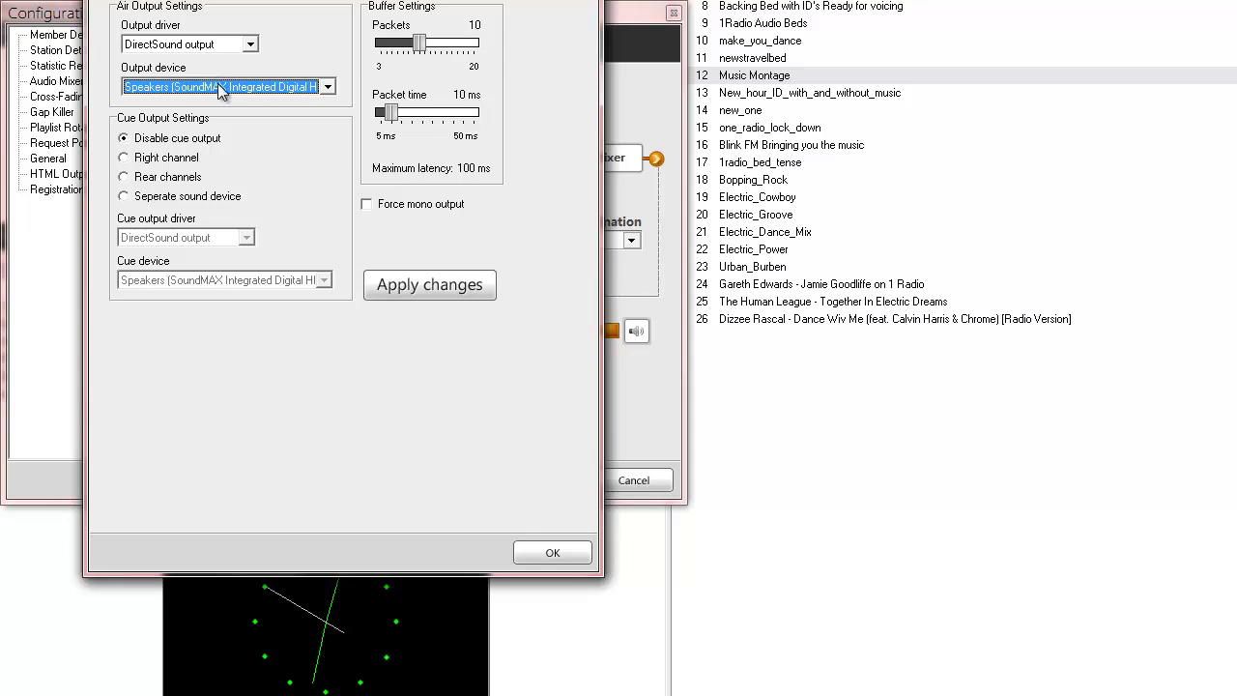
{"action": "left_click", "coordinate": [556, 550]}
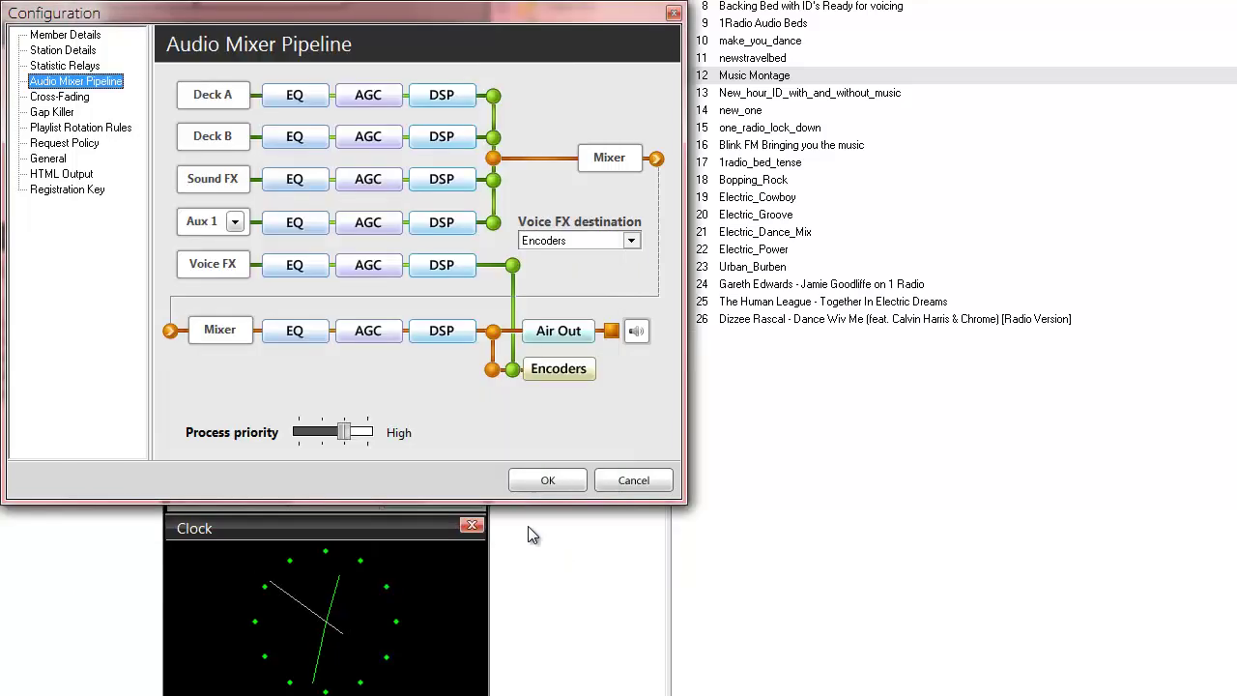
{"action": "left_click", "coordinate": [547, 483]}
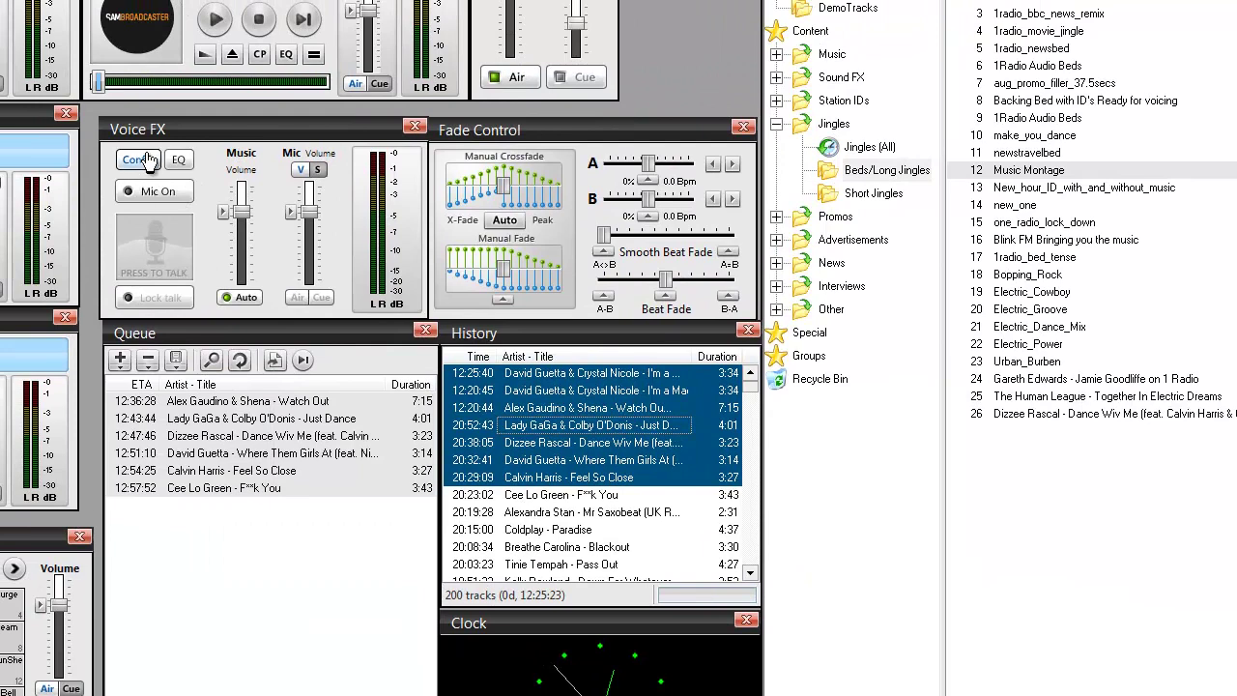
Configure Voice FX to record from Line 2 (Virtual Audio Cable) into the Encoders and confirm.
{"action": "left_click", "coordinate": [50, 129]}
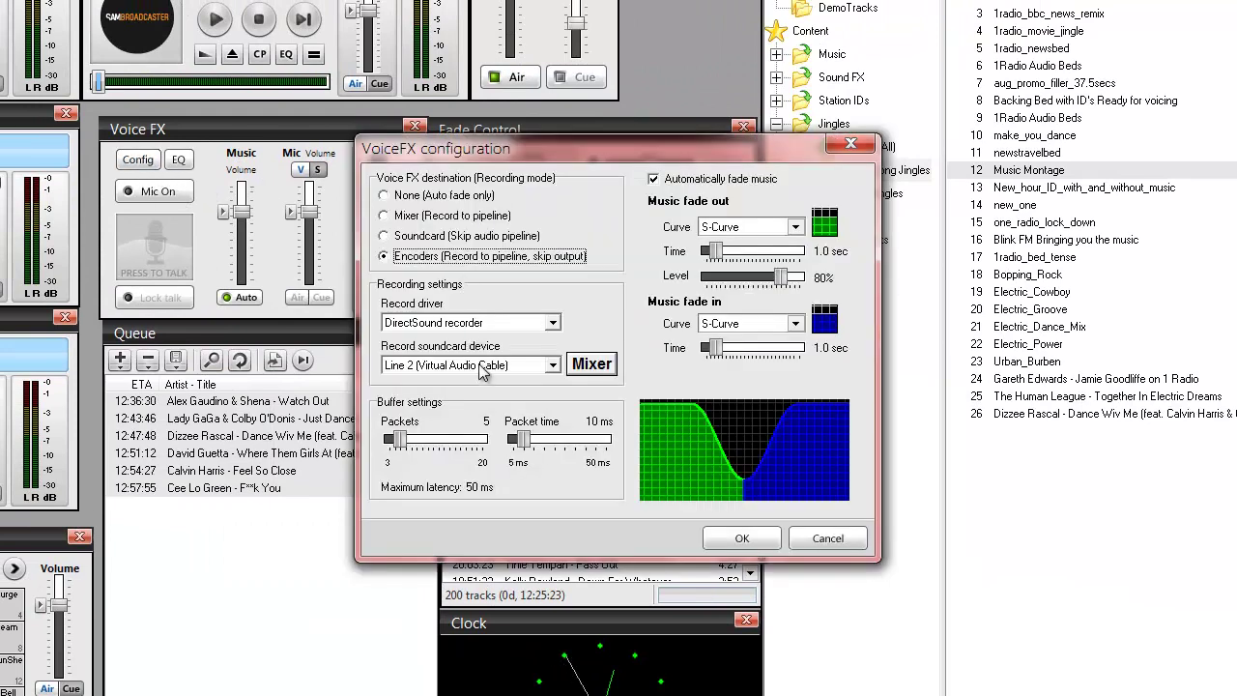
{"action": "left_click", "coordinate": [484, 365]}
{"action": "left_click", "coordinate": [488, 416]}
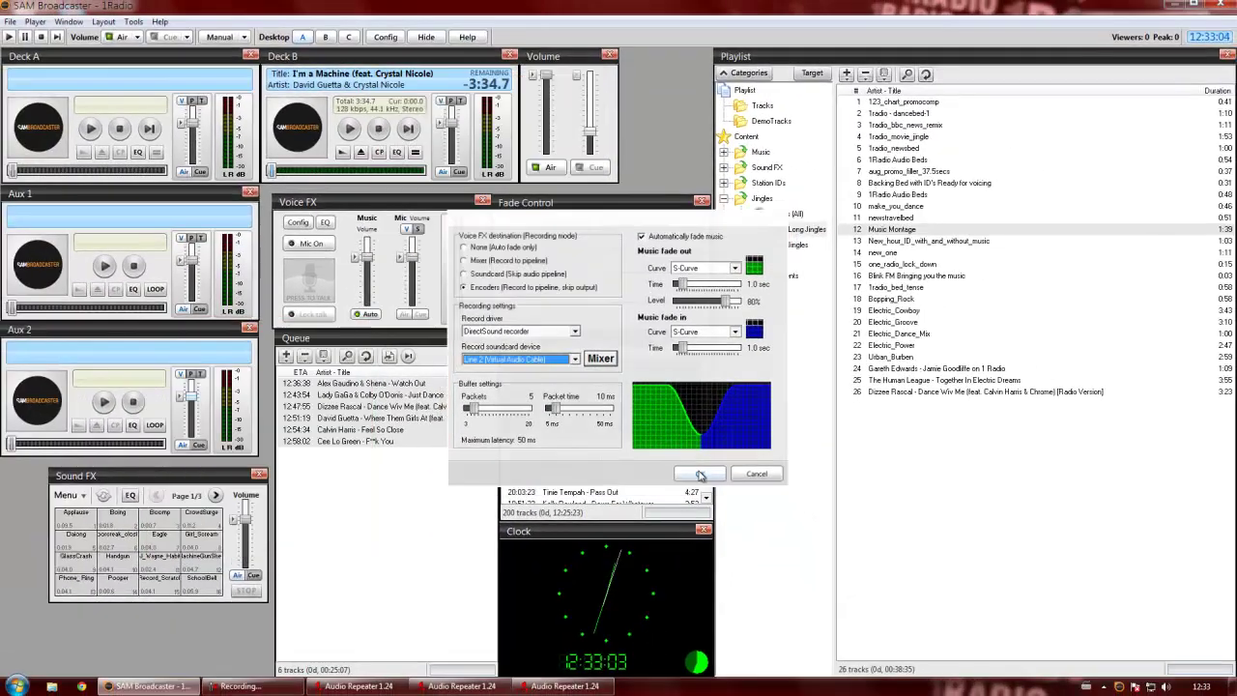
{"action": "left_click", "coordinate": [741, 538]}
{"action": "left_click", "coordinate": [404, 528]}
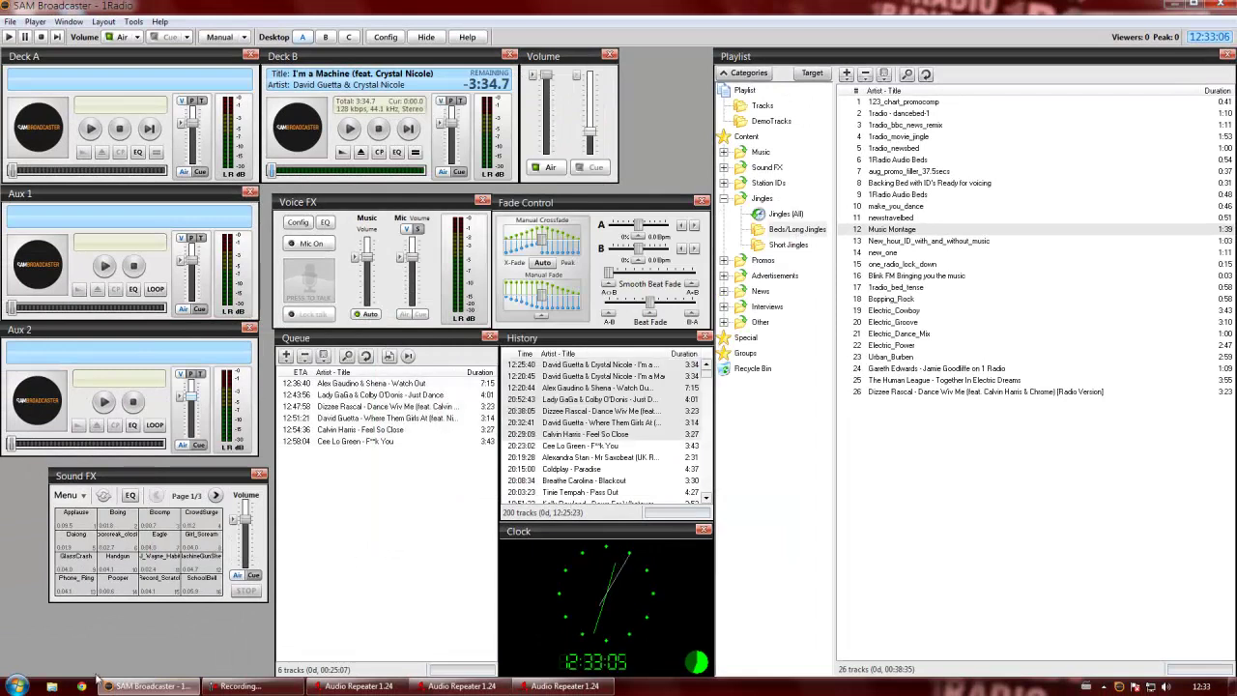
Launch Skype from the Start menu and let it sign in to its home page.
{"action": "left_click", "coordinate": [17, 687]}
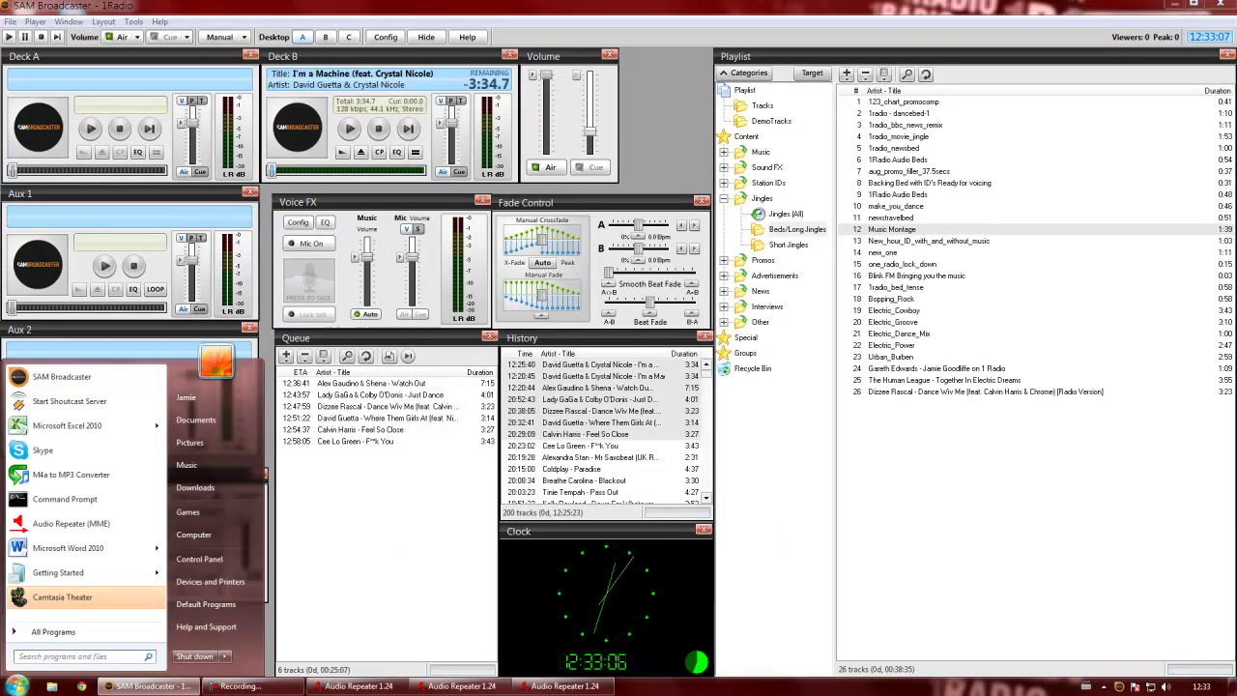
{"action": "left_click", "coordinate": [35, 462]}
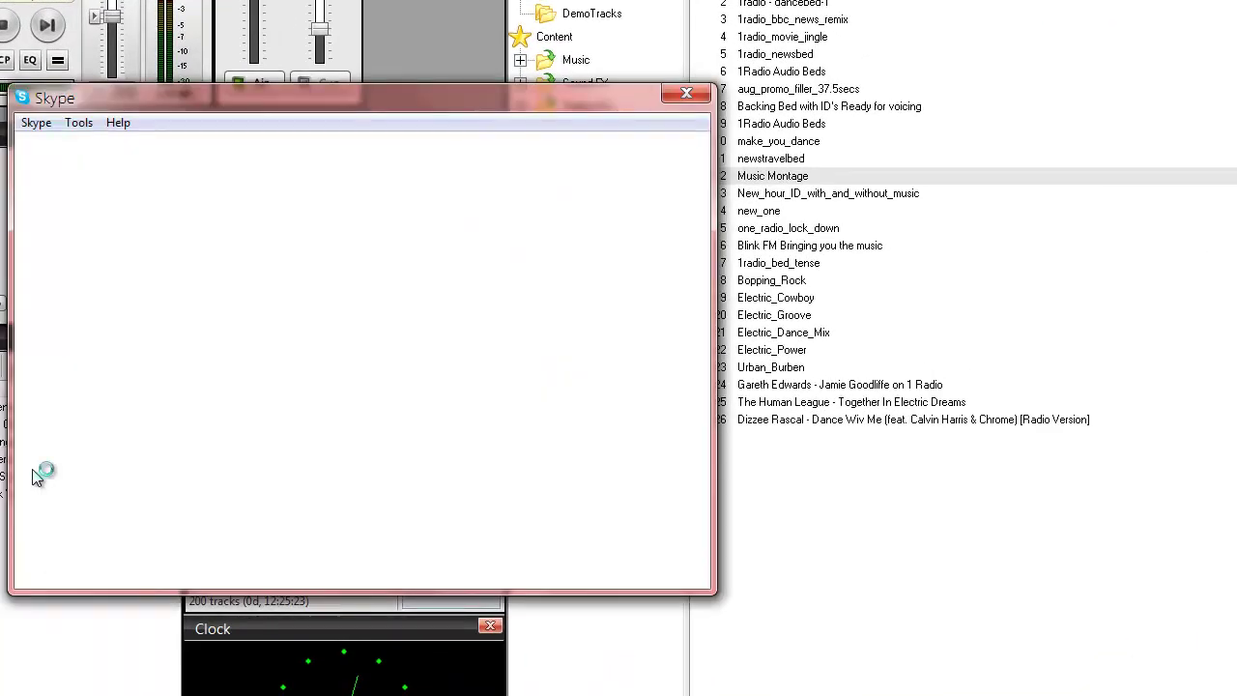
{"action": "left_click", "coordinate": [77, 124]}
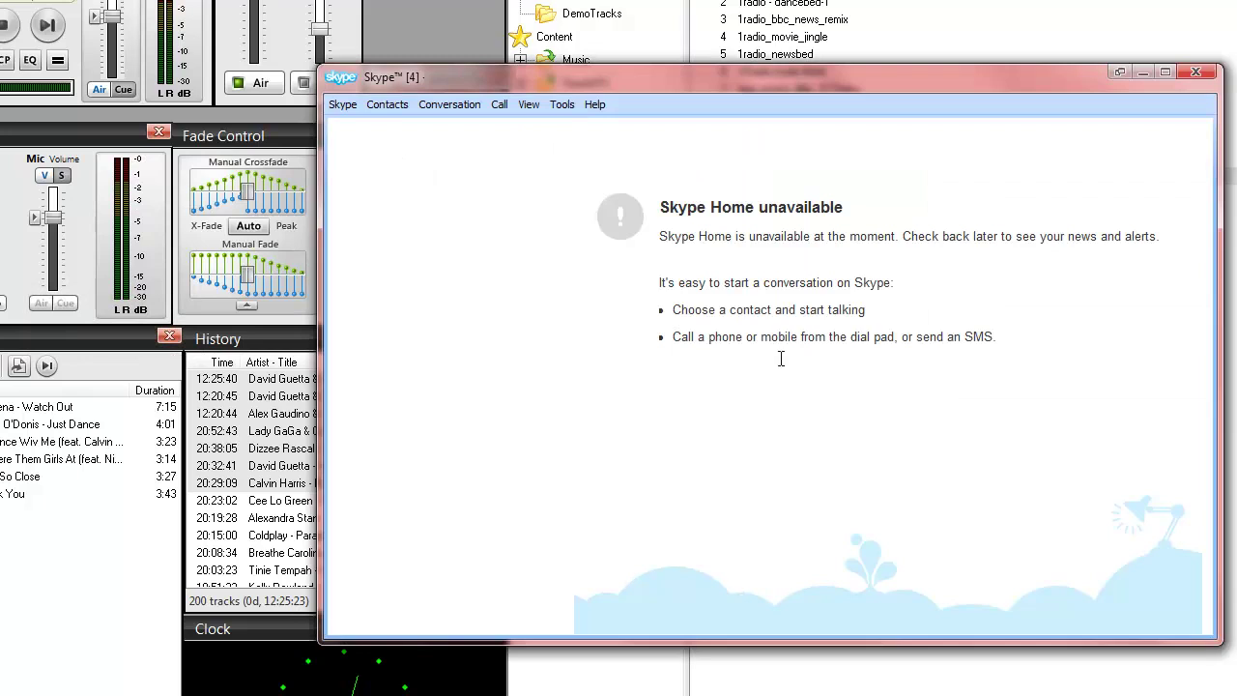
In Skype's Audio Settings, set Speakers to Line 1 (Virtual Audio Cable) and save.
{"action": "left_click", "coordinate": [499, 100]}
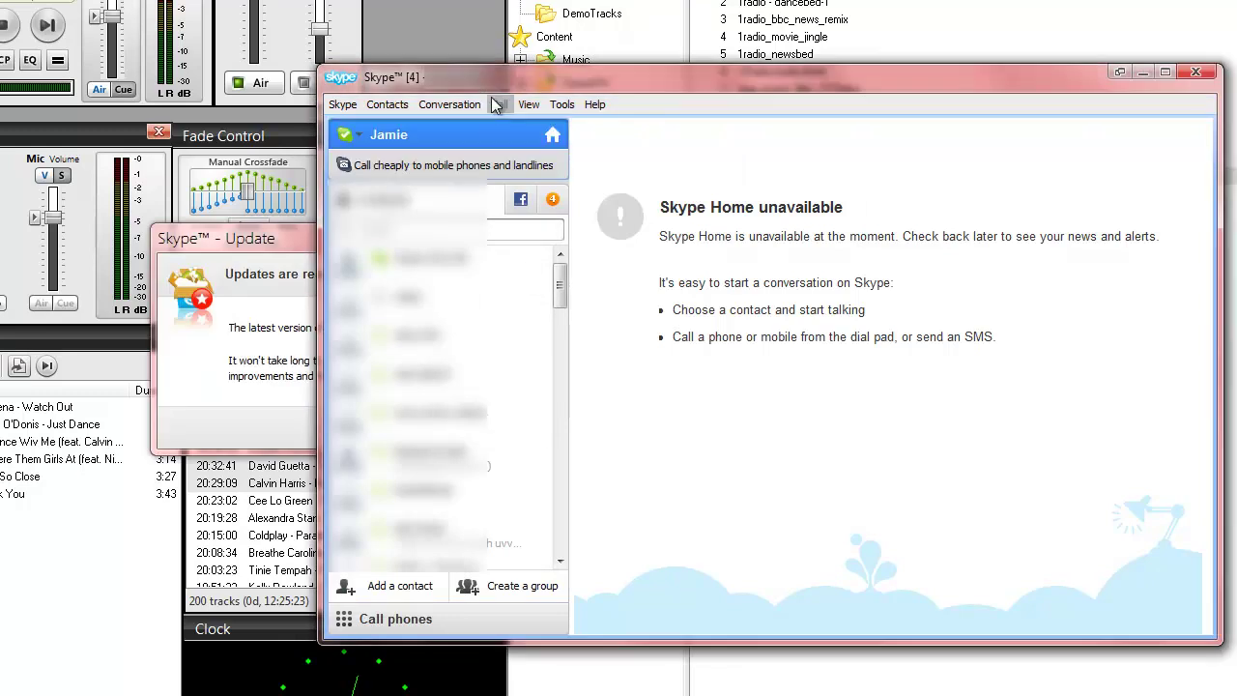
{"action": "left_click", "coordinate": [500, 104]}
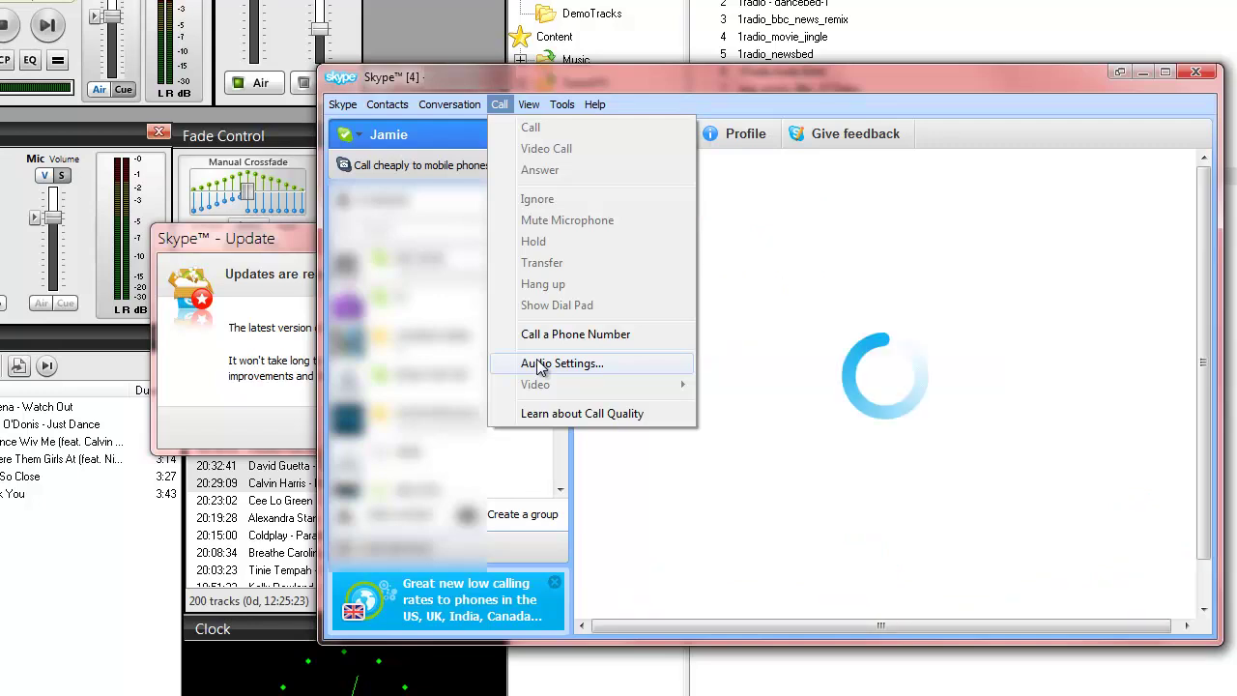
{"action": "left_click", "coordinate": [575, 364]}
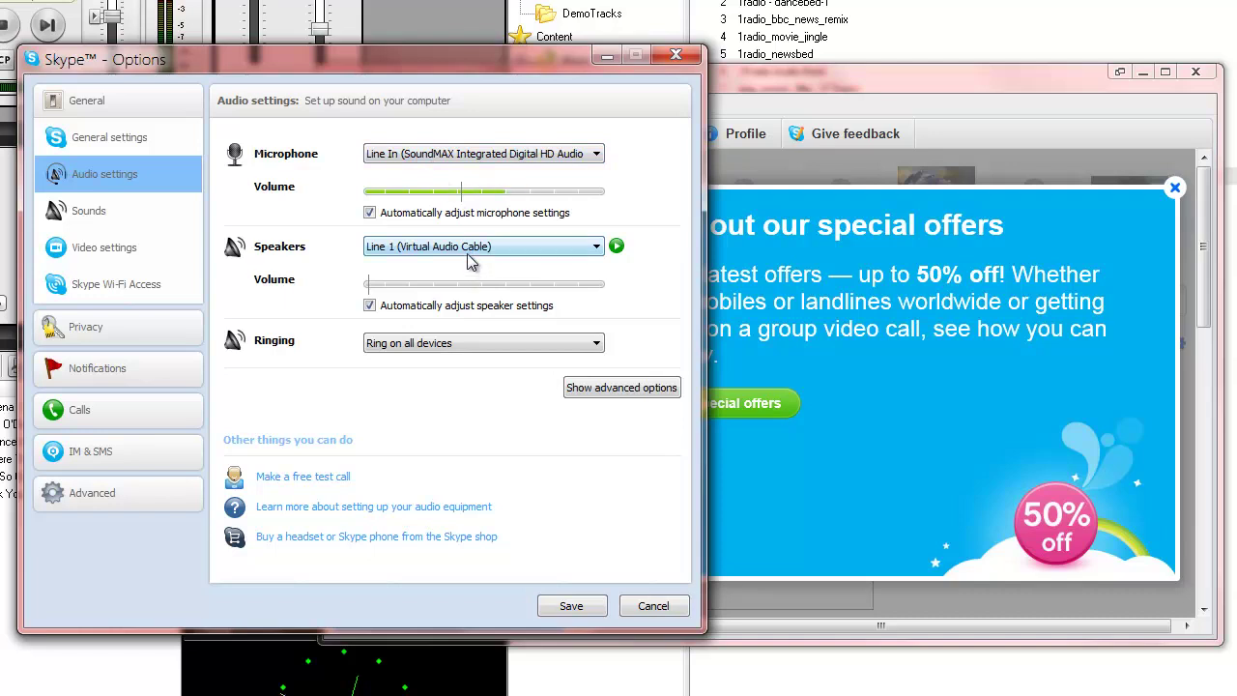
{"action": "left_click", "coordinate": [572, 601]}
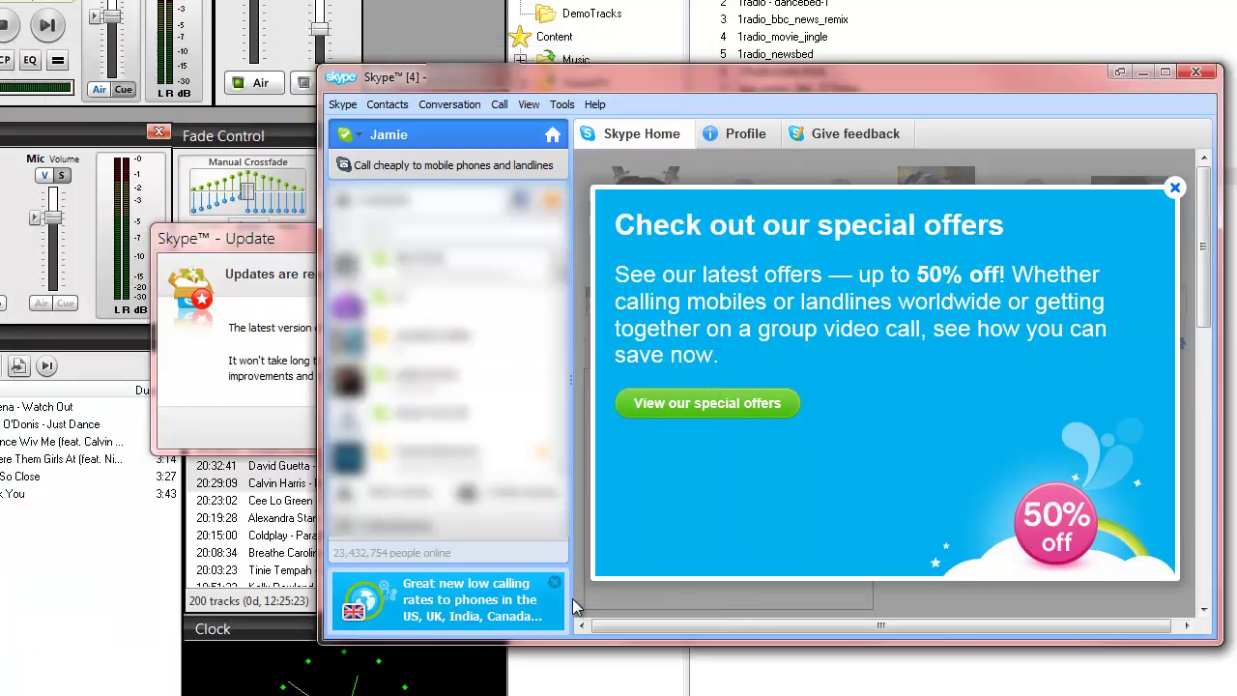
Dismiss the Skype update notice and minimise Skype, leaving SAM Broadcaster in front.
{"action": "left_click", "coordinate": [295, 254]}
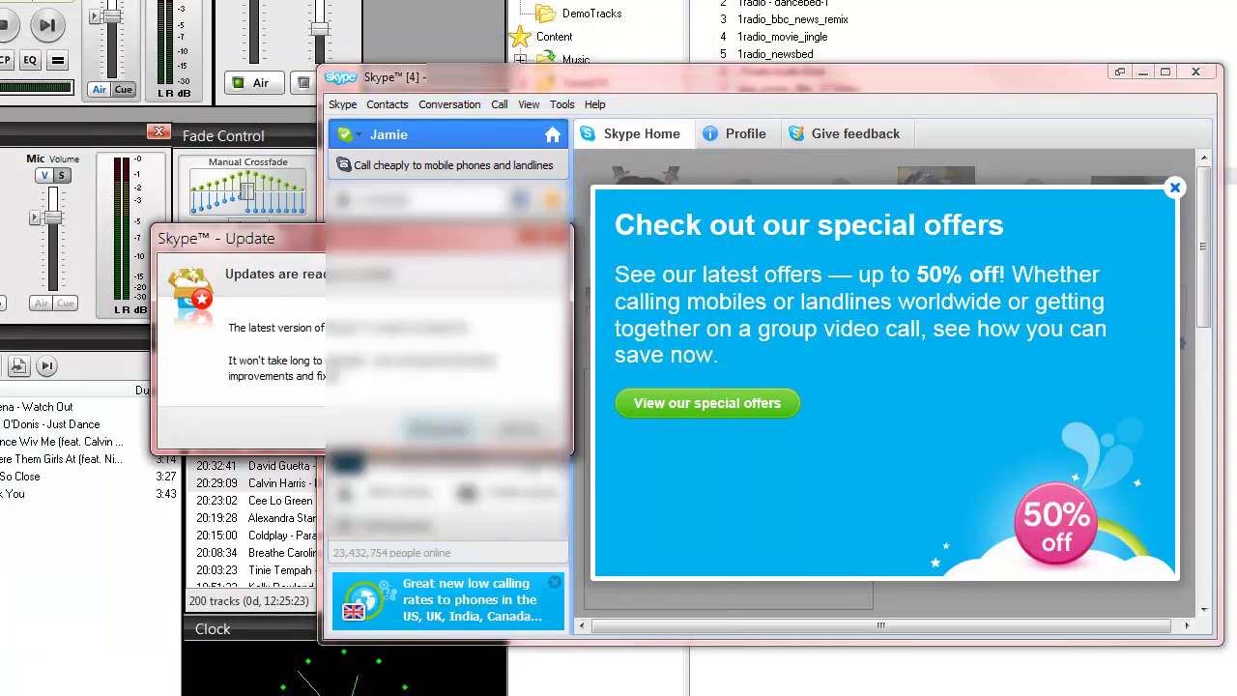
{"action": "left_click", "coordinate": [522, 430]}
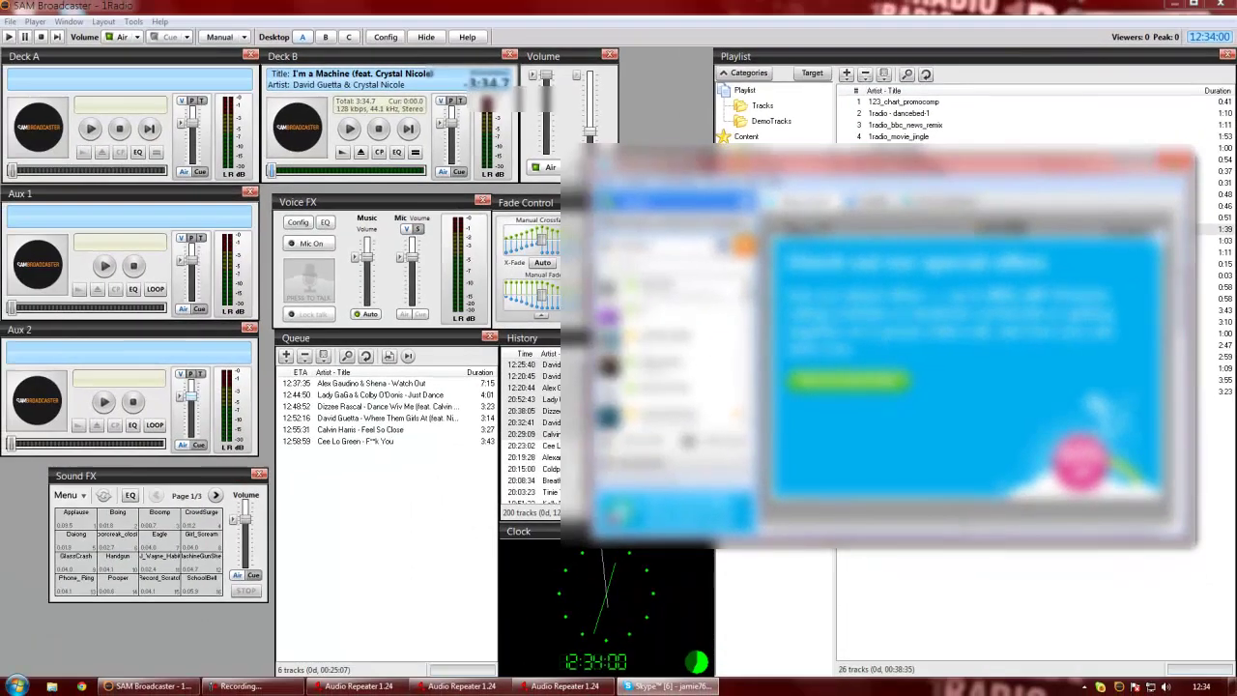
{"action": "left_click", "coordinate": [1142, 71]}
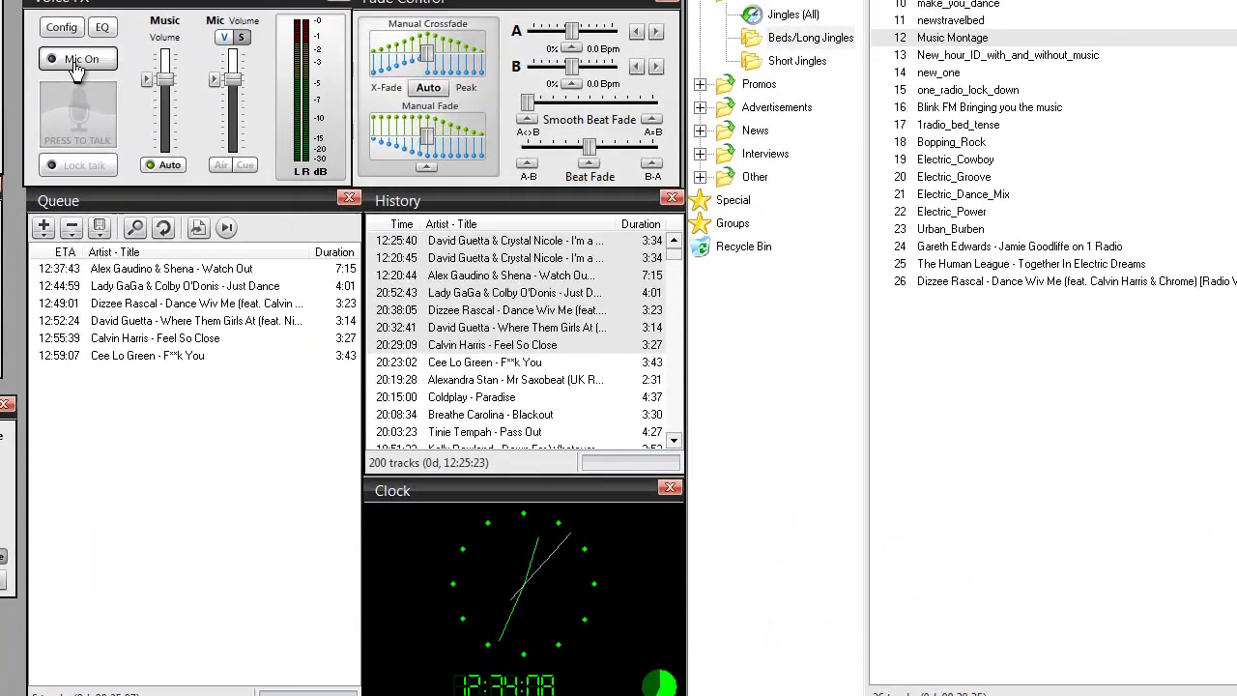
Put the Voice FX mic live for a short test, then return it to press-to-talk.
{"action": "left_click", "coordinate": [76, 60]}
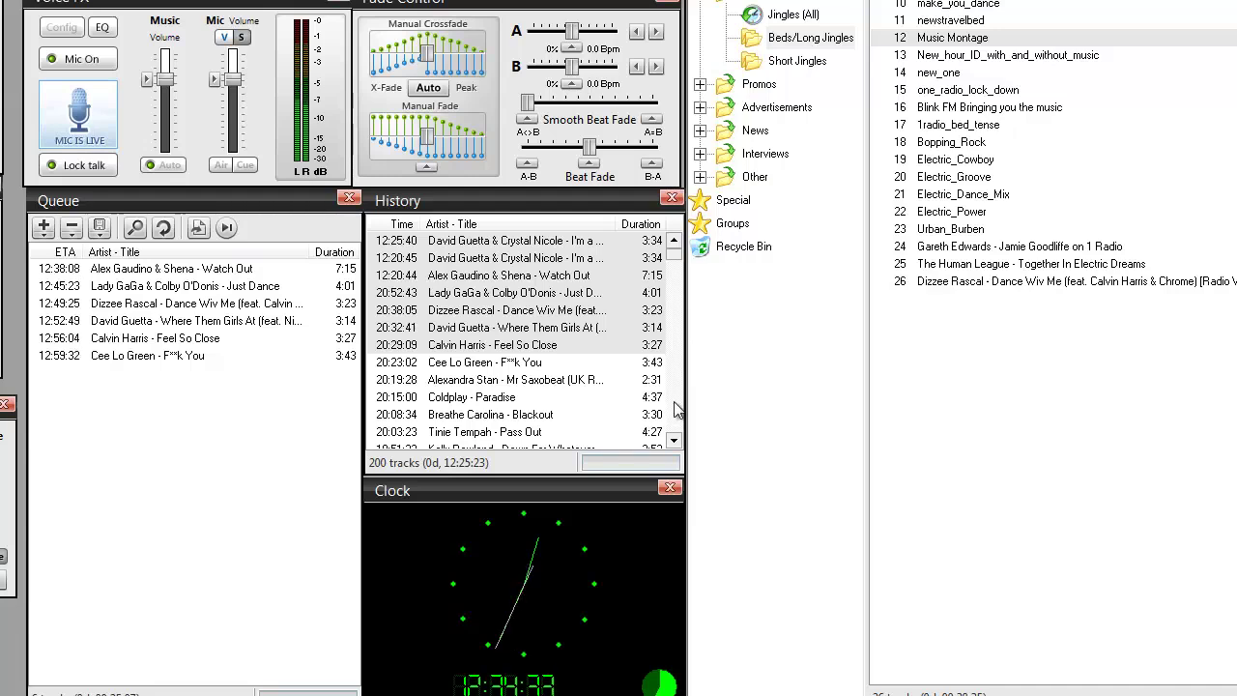
{"action": "left_click", "coordinate": [104, 137]}
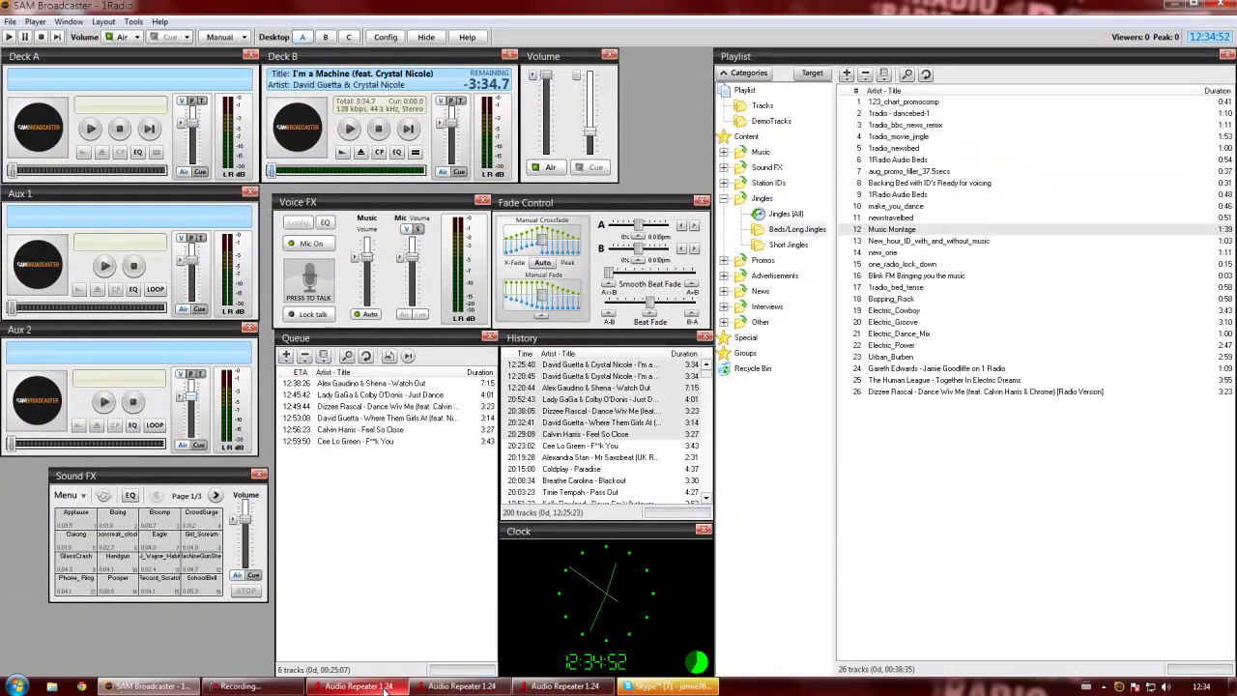
{"action": "left_click", "coordinate": [358, 687]}
{"action": "left_click", "coordinate": [462, 686]}
{"action": "left_click", "coordinate": [565, 687]}
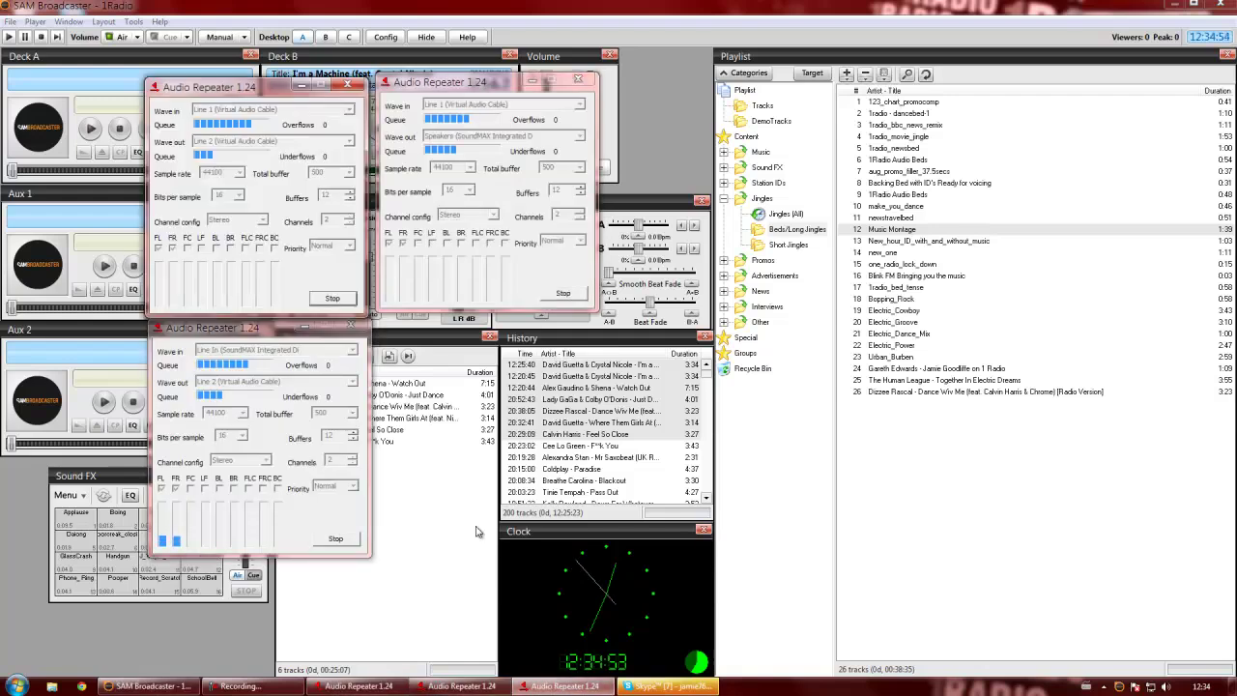
{"action": "left_click", "coordinate": [431, 505]}
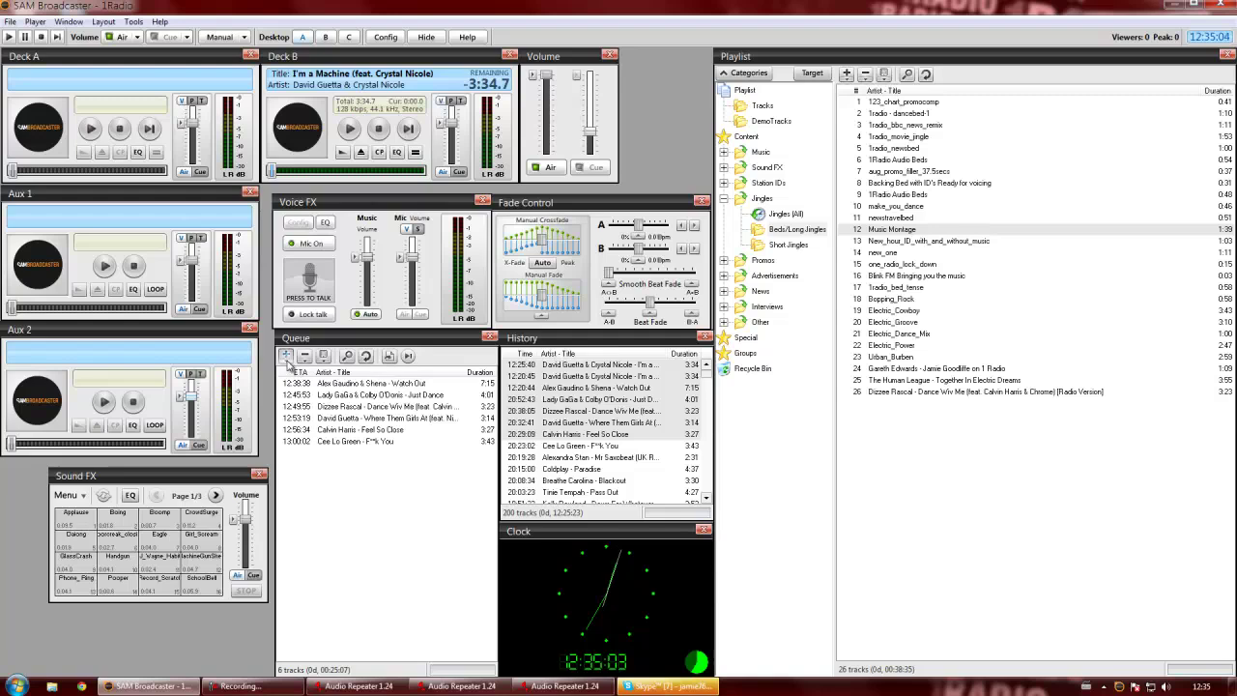
{"action": "left_click", "coordinate": [287, 356]}
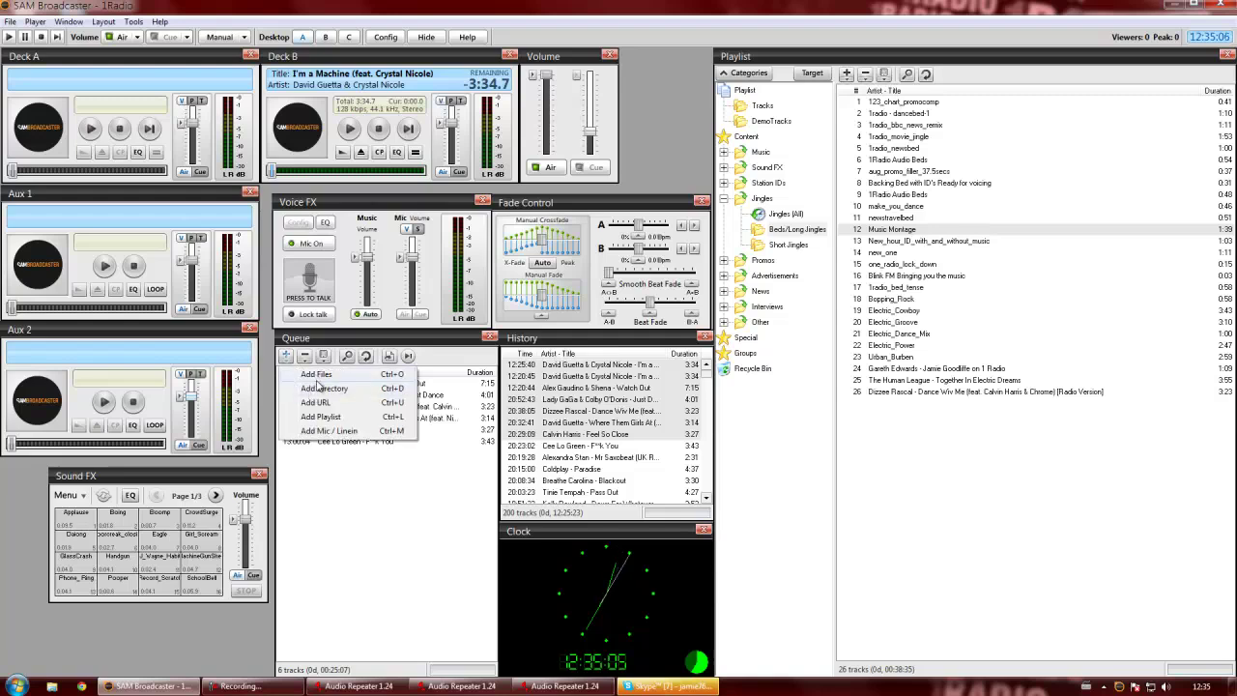
{"action": "left_click", "coordinate": [322, 379]}
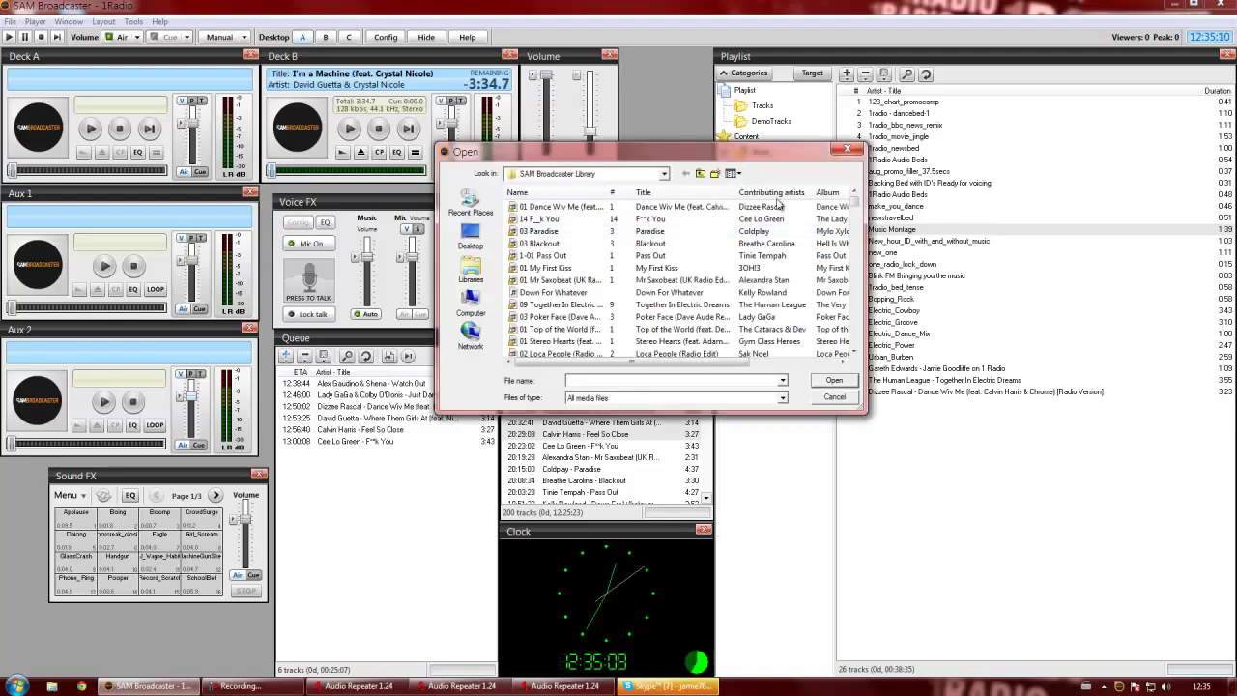
{"action": "left_click", "coordinate": [846, 149]}
{"action": "left_click", "coordinate": [285, 355]}
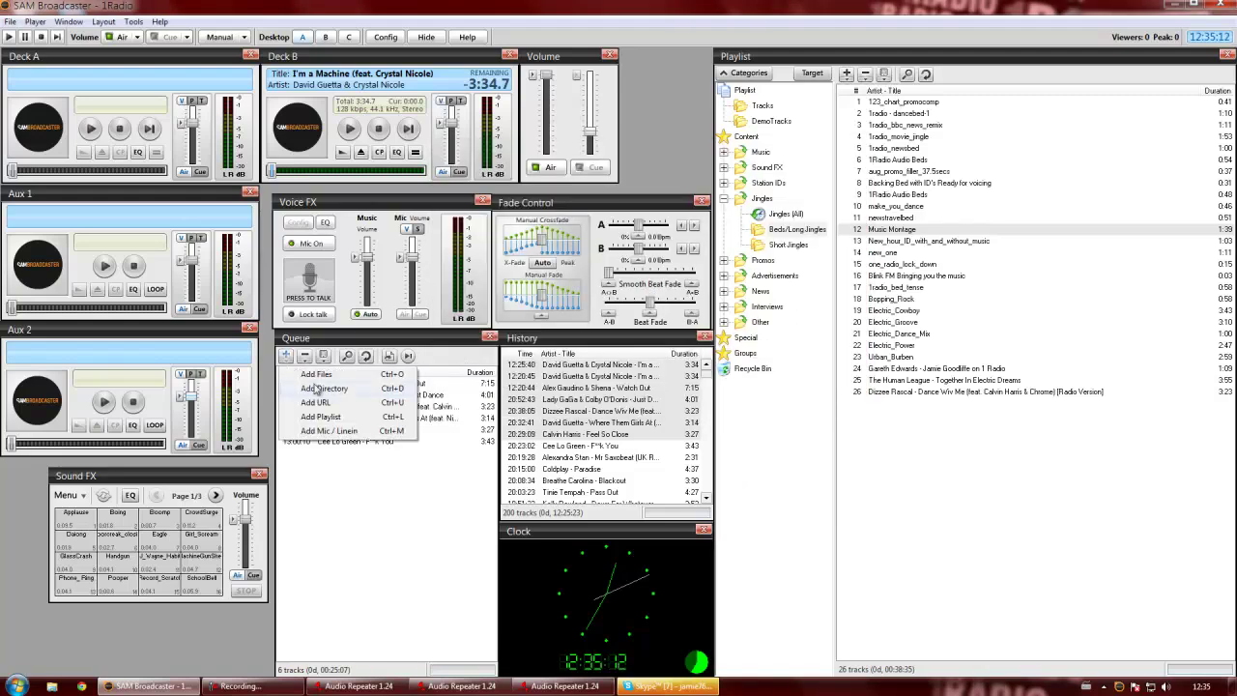
{"action": "left_click", "coordinate": [324, 430]}
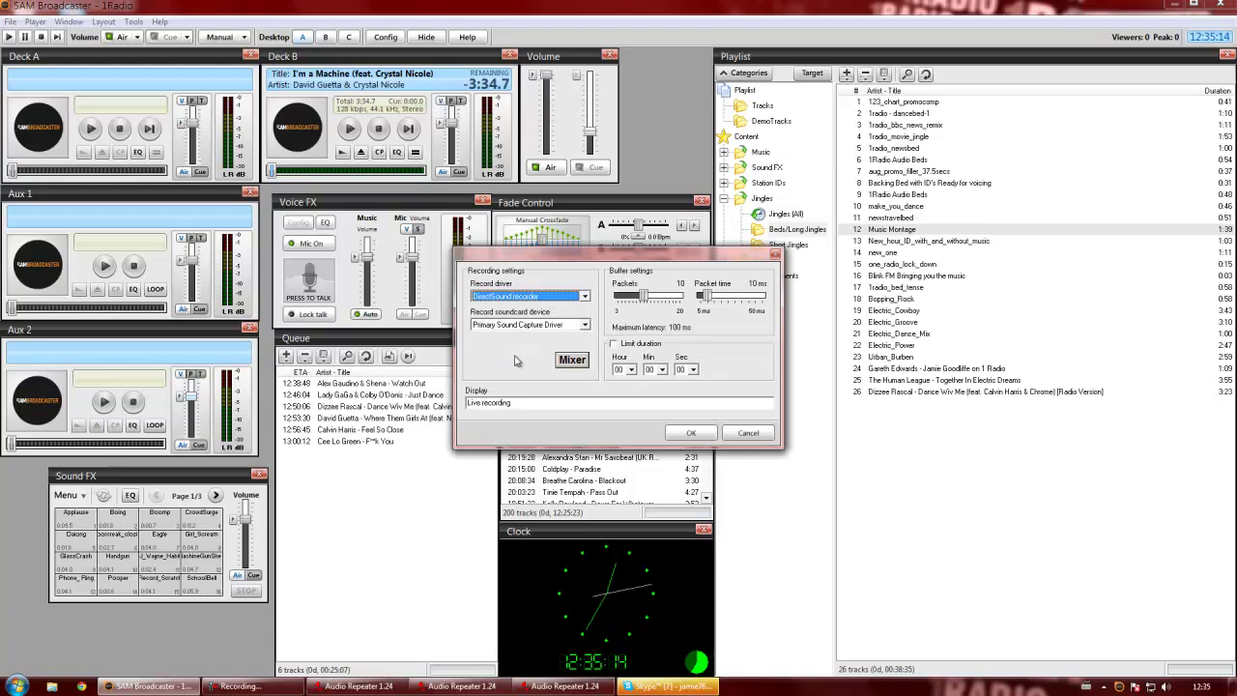
{"action": "left_click", "coordinate": [559, 327]}
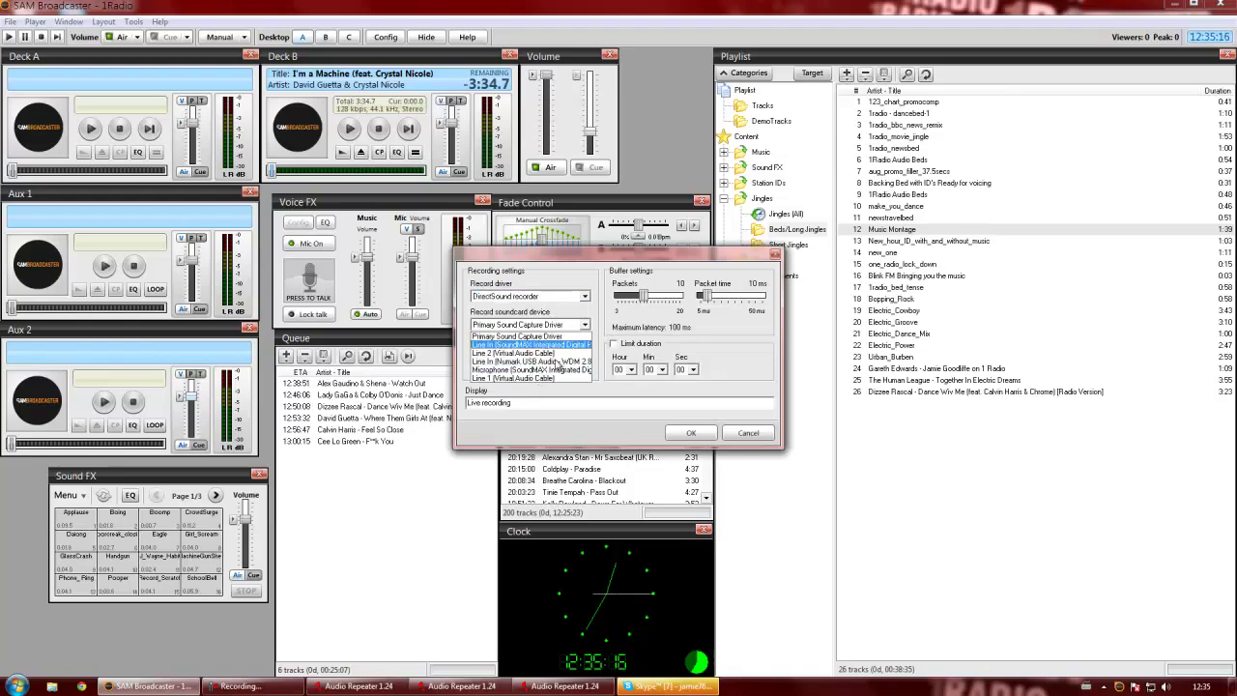
{"action": "left_click", "coordinate": [749, 433]}
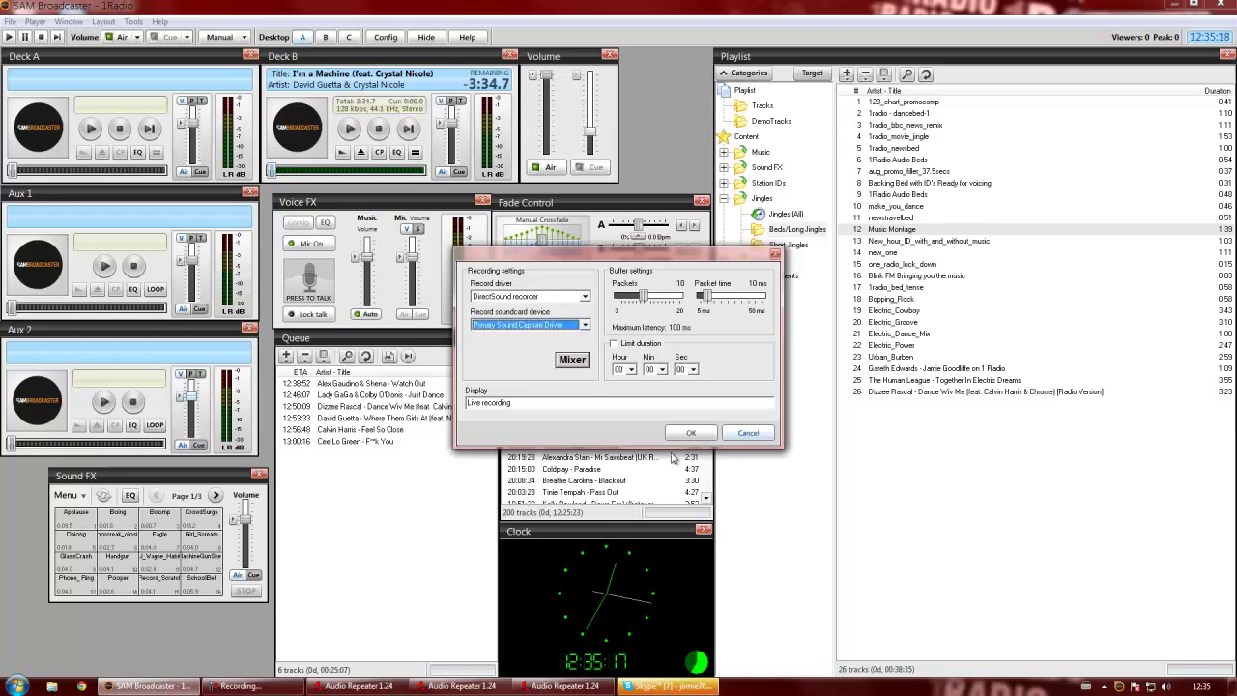
{"action": "left_click", "coordinate": [750, 434]}
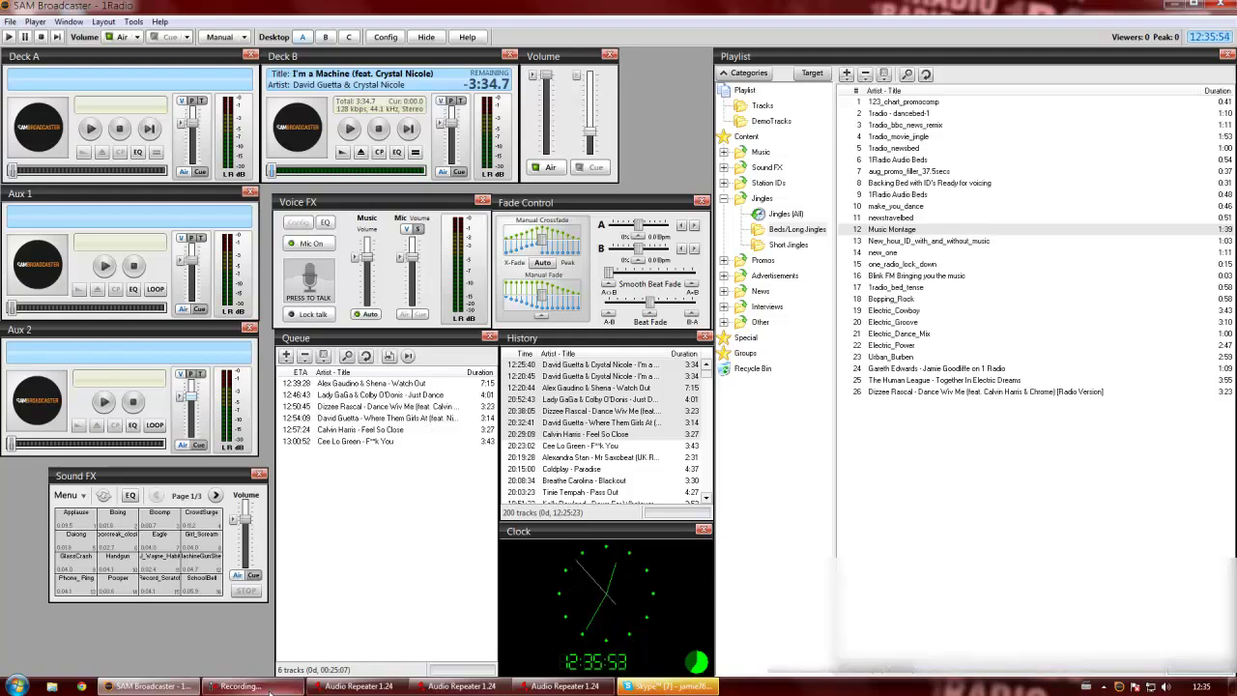
{"action": "mouse_move", "coordinate": [276, 688]}
{"action": "mouse_move", "coordinate": [268, 667]}
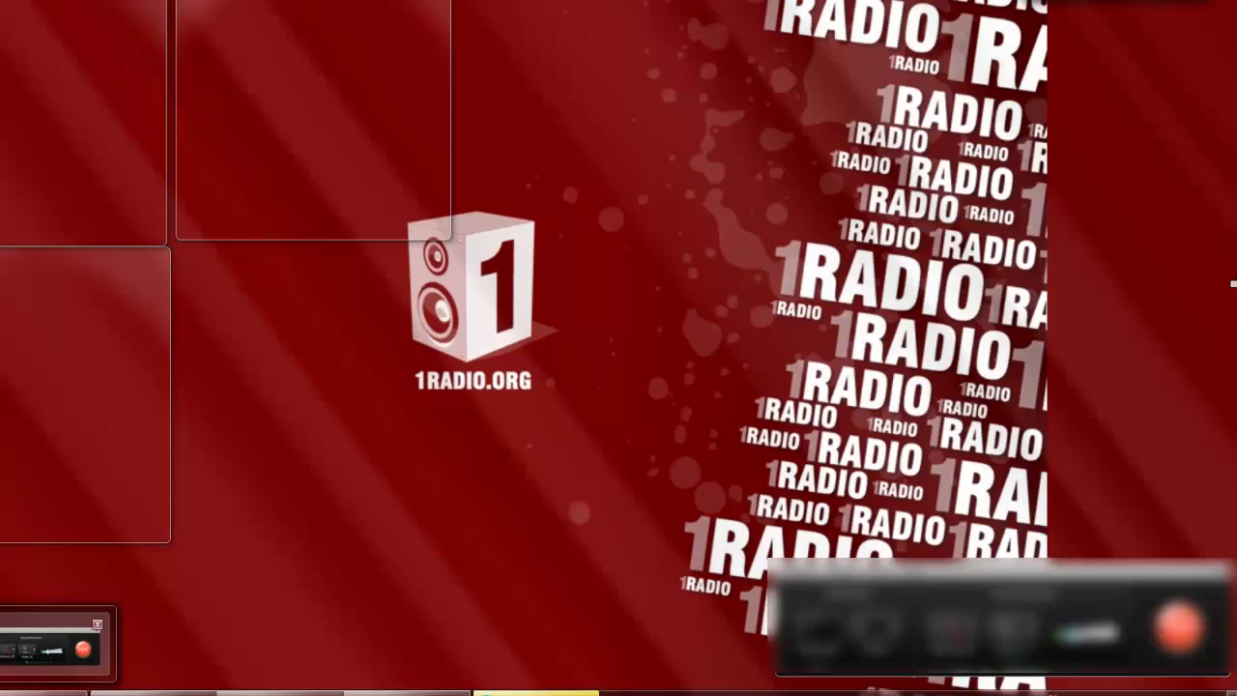